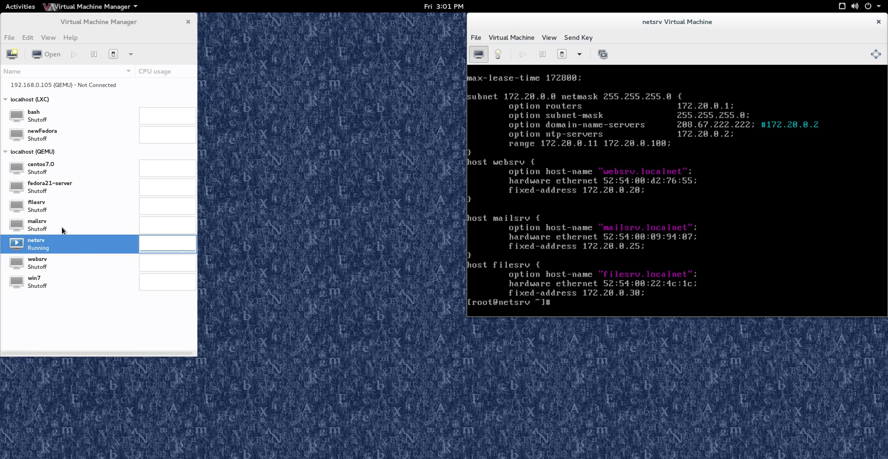
Open the Clone dialog for the websrv machine and center it on screen.
right_click(59, 268)
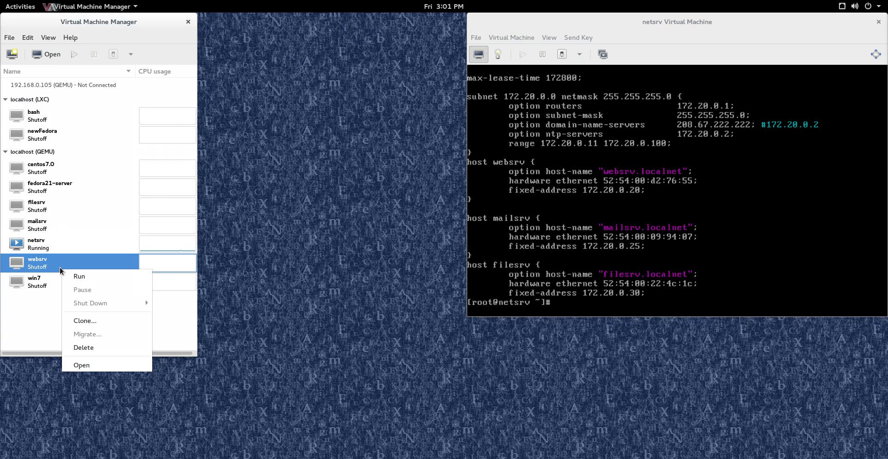
left_click(92, 323)
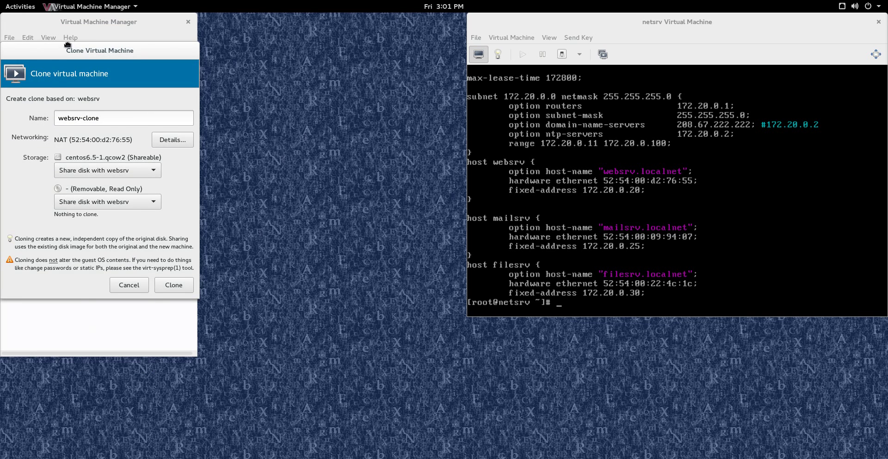
left_click_drag(66, 49, 292, 88)
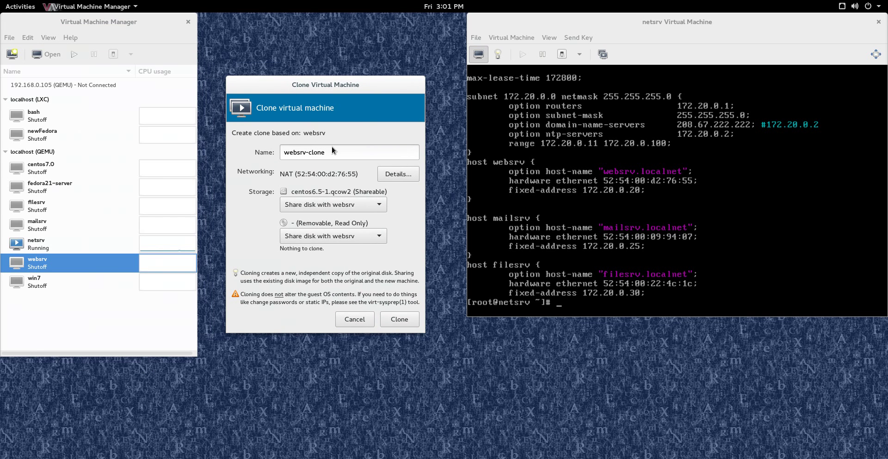
Name the clone authsrv and set its main disk to 'Clone this disk (9.0 GiB)'.
left_click_drag(331, 146, 249, 134)
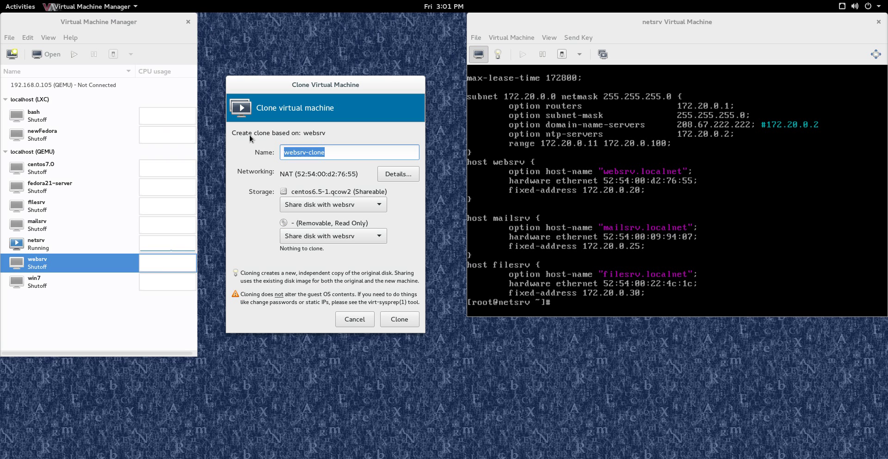
type("au")
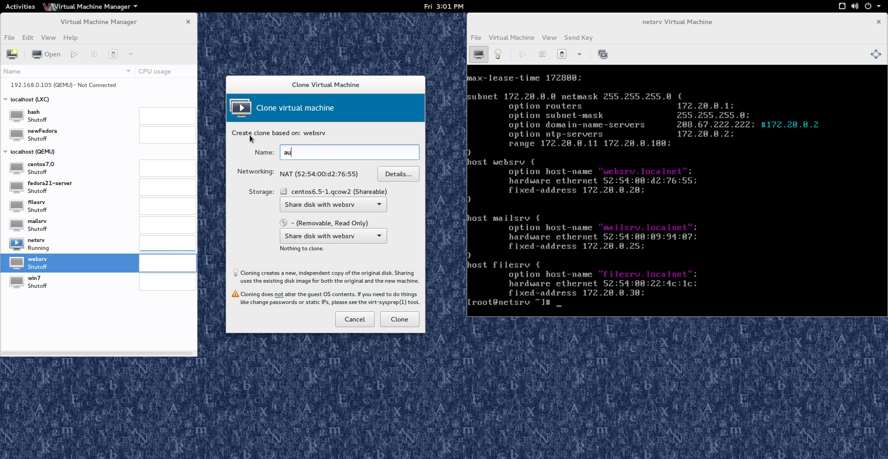
type("thsrv")
left_click(376, 205)
left_click(317, 190)
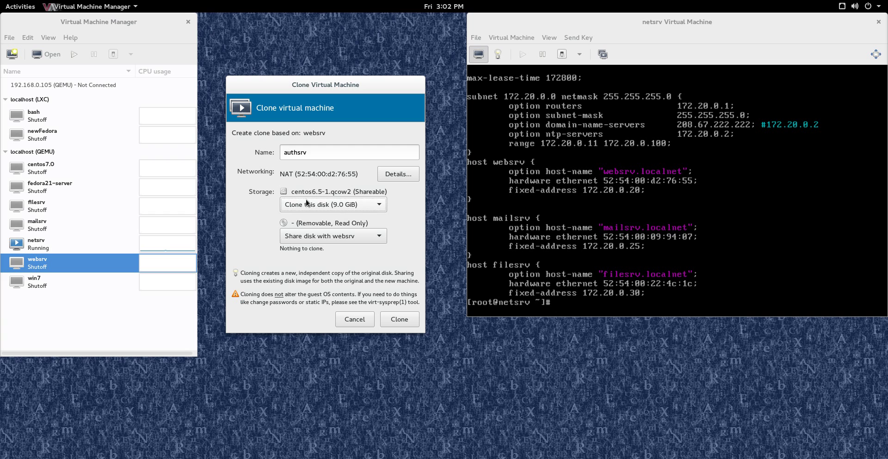
left_click(56, 263)
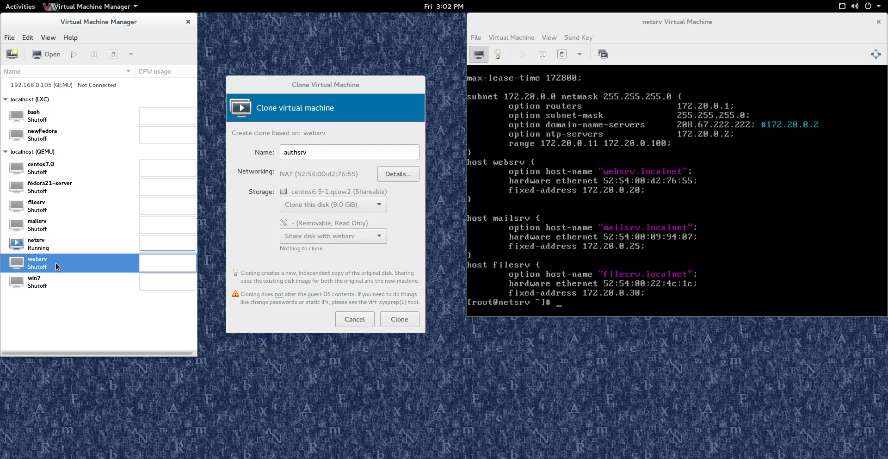
double_click(55, 263)
left_click(53, 76)
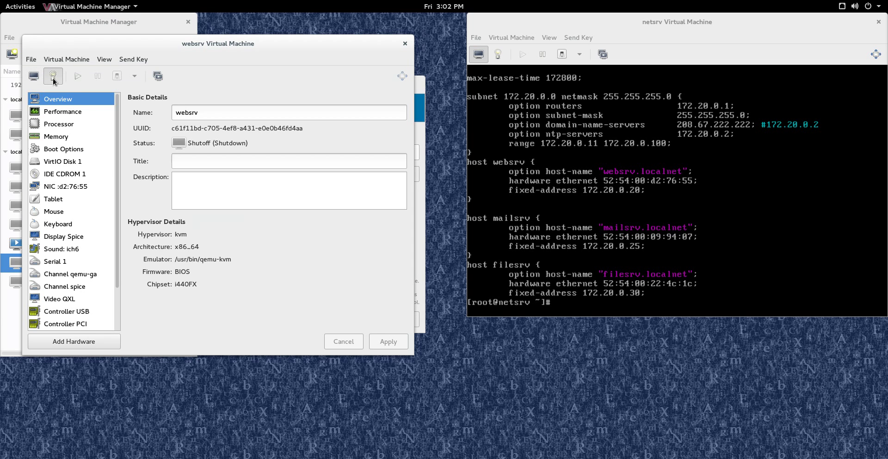
left_click(75, 162)
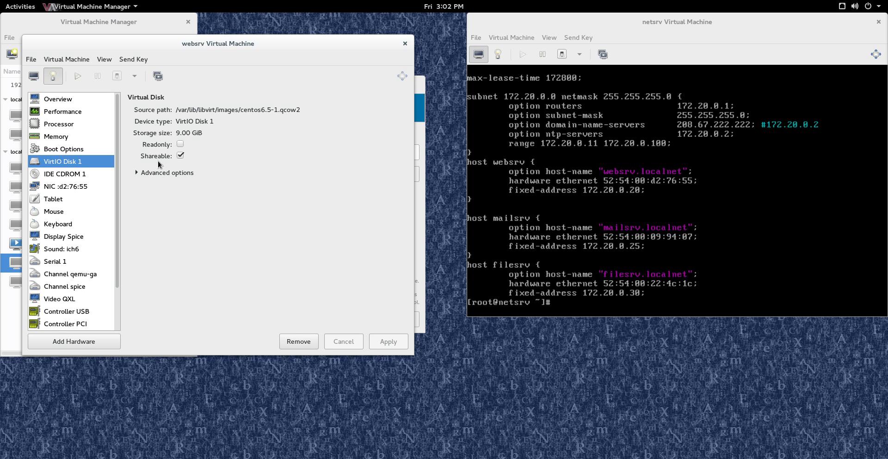
left_click(404, 44)
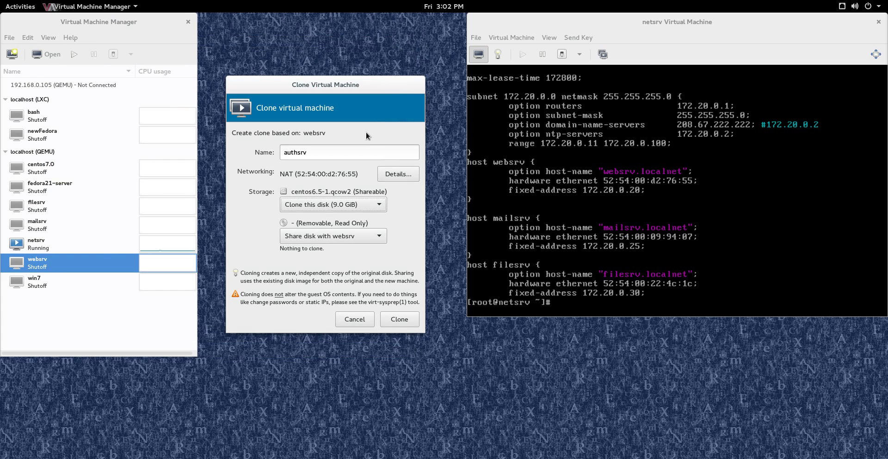
left_click(299, 207)
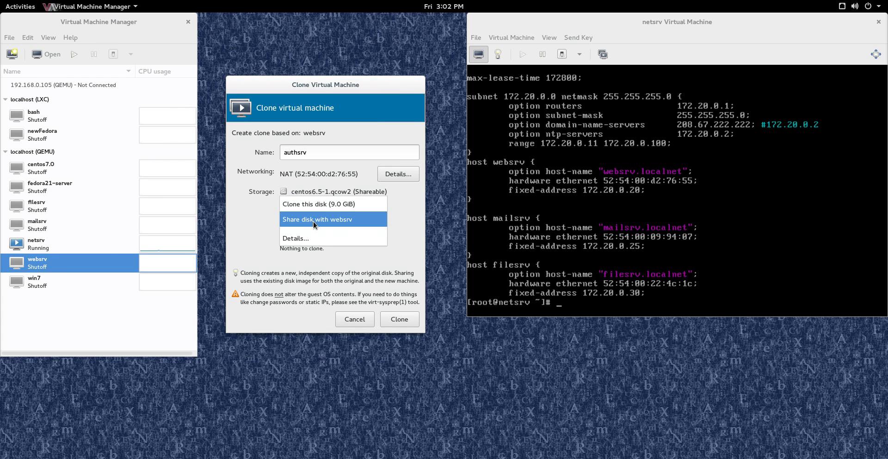
left_click(313, 221)
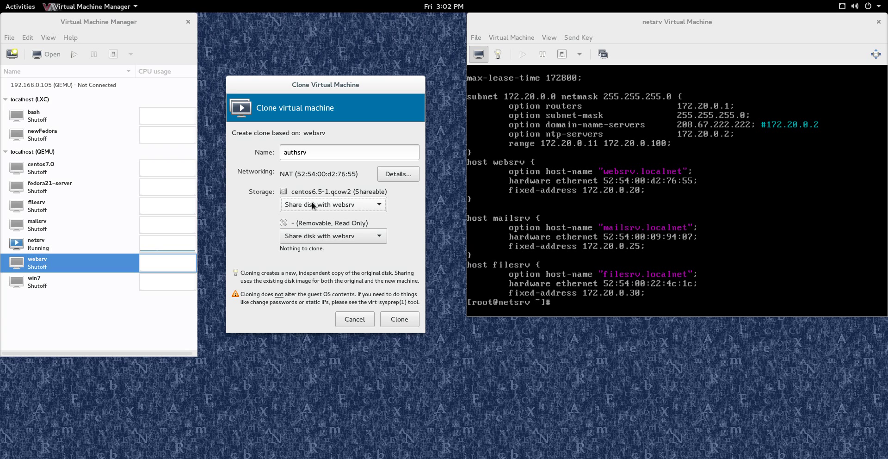
left_click(312, 205)
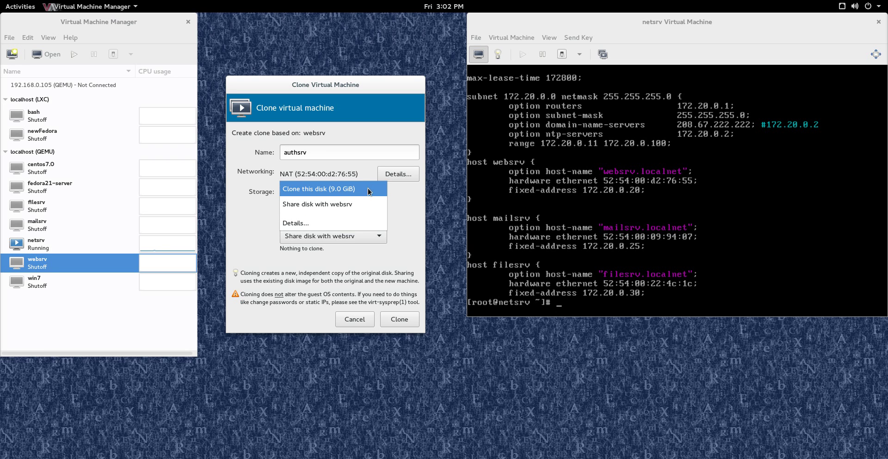
left_click(370, 188)
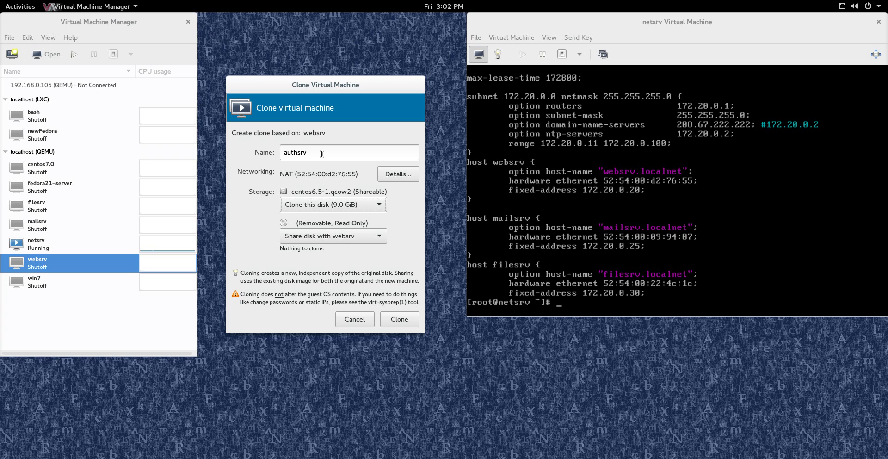
left_click_drag(317, 152, 271, 154)
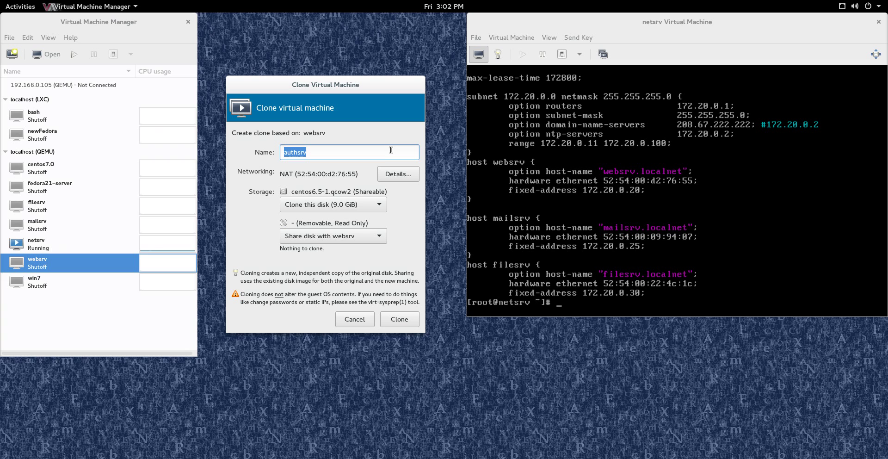
Copy the clone's new MAC address 52:54:00:4a:d1:ed, then create the authsrv clone.
left_click(396, 174)
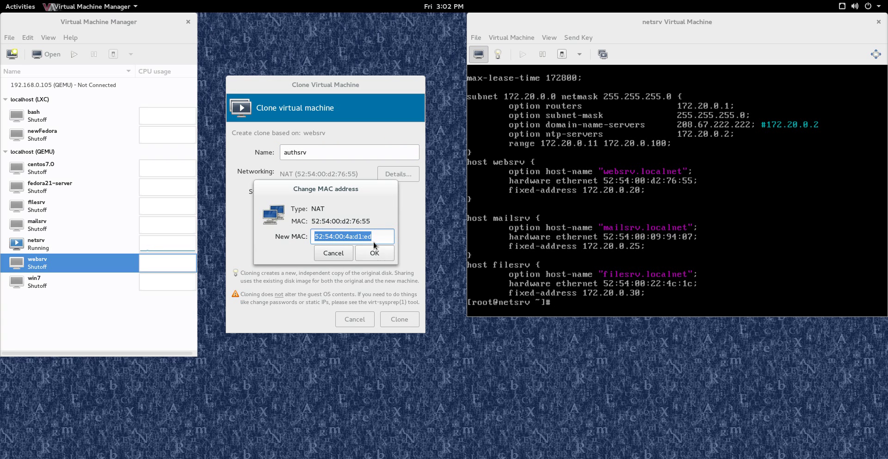
left_click_drag(379, 238, 303, 231)
right_click(320, 240)
left_click(347, 264)
key("alt+Tab")
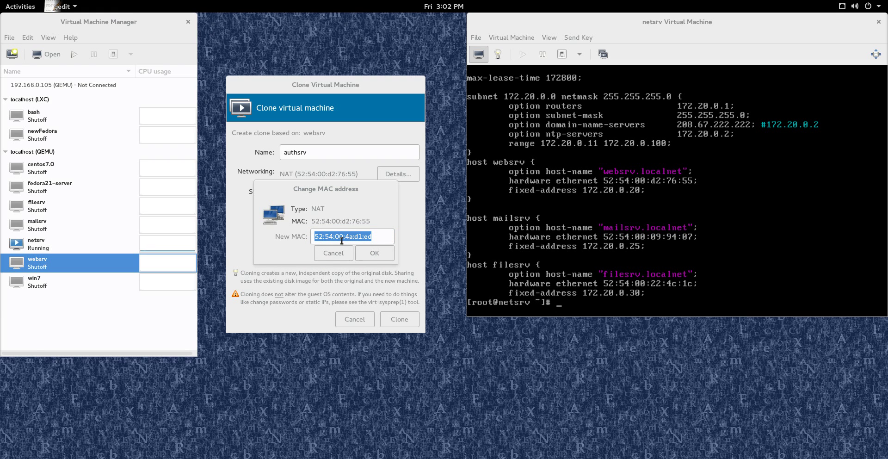
left_click(375, 252)
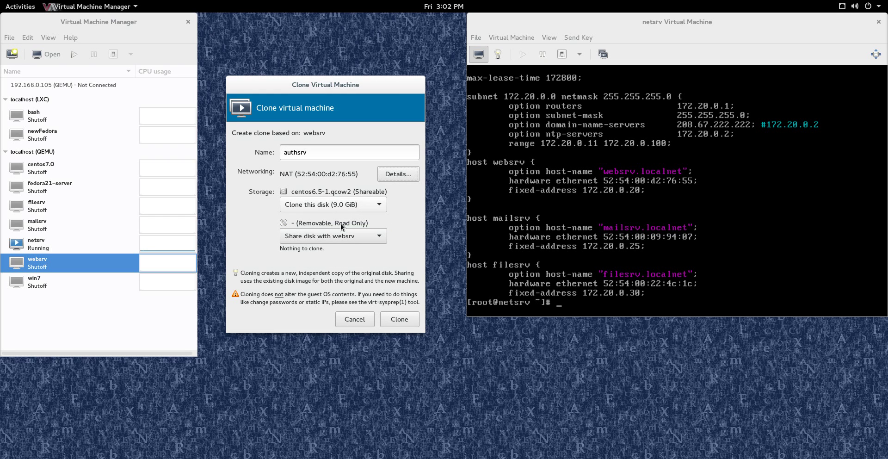
left_click(404, 319)
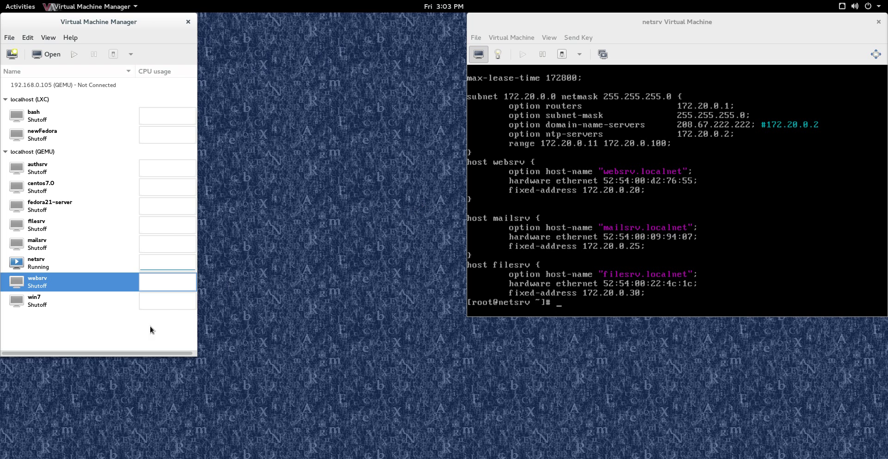
Open authsrv's window and power the machine on.
double_click(42, 170)
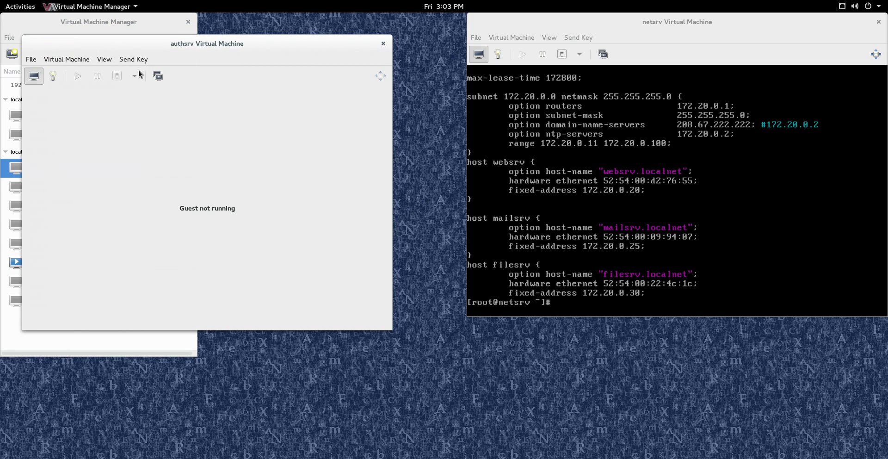
left_click(81, 76)
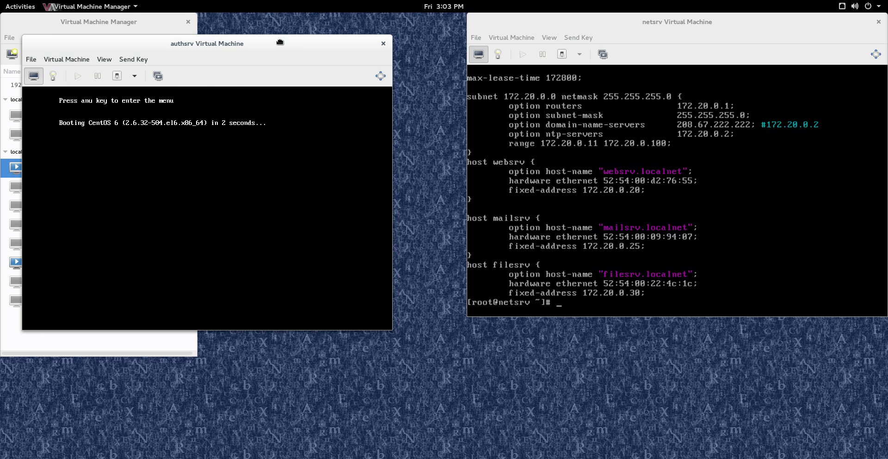
left_click_drag(281, 42, 356, 98)
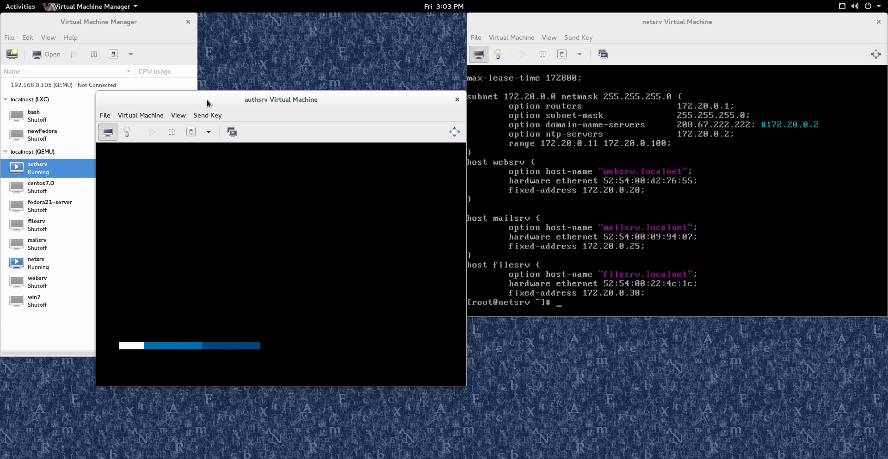
Set the console's Scale Display to Always and enlarge and reposition the authsrv window.
left_click(178, 115)
mouse_move(221, 199)
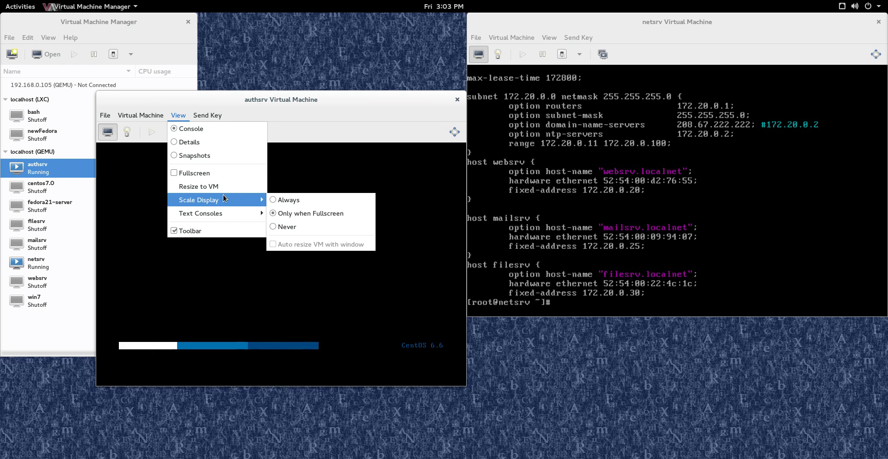
left_click(277, 200)
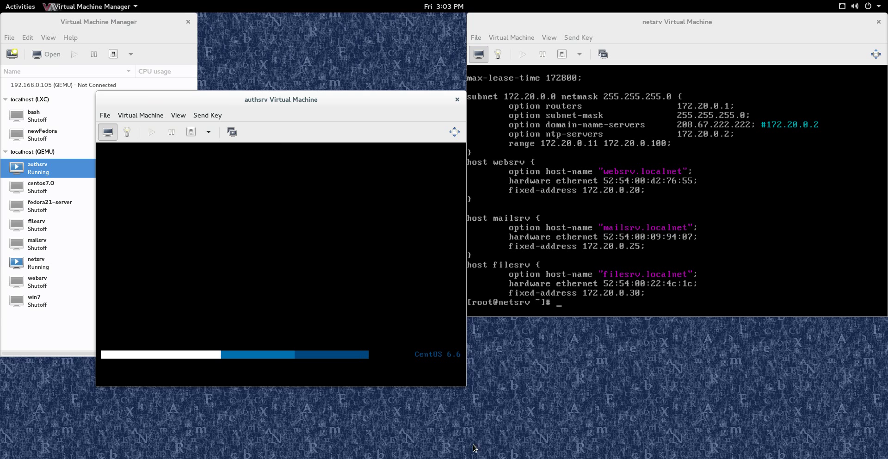
left_click_drag(465, 384, 562, 401)
left_click_drag(279, 95, 397, 63)
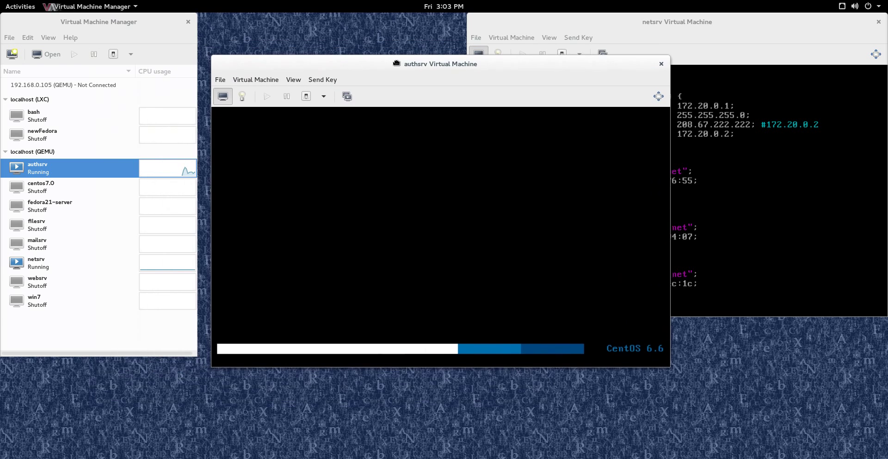
Show authsrv's performance graphs and enable Disk I/O, Network I/O and Memory polling in Preferences.
left_click(240, 97)
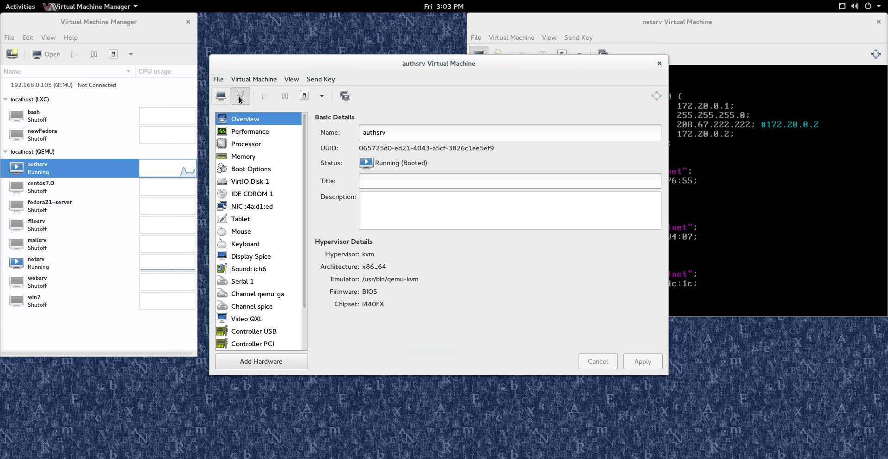
left_click(251, 132)
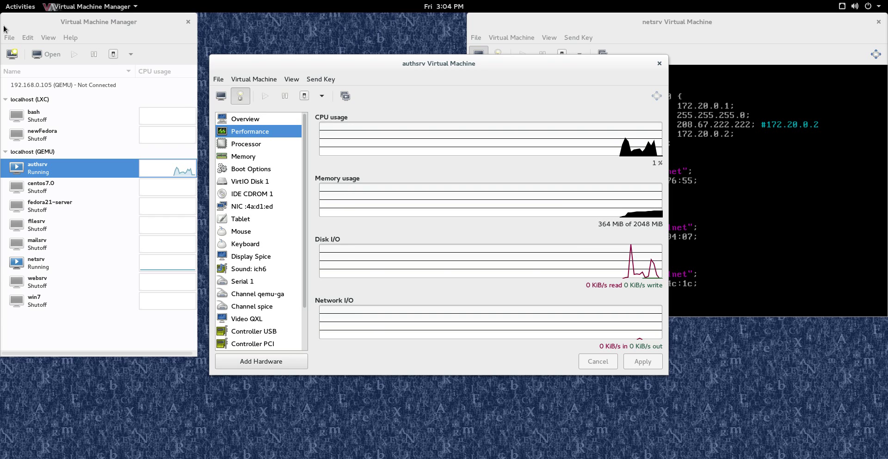
left_click(27, 38)
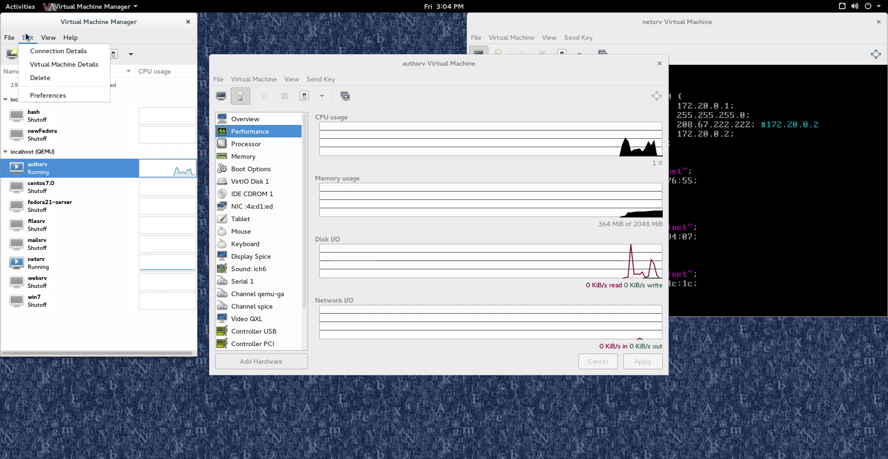
left_click(50, 94)
left_click(72, 102)
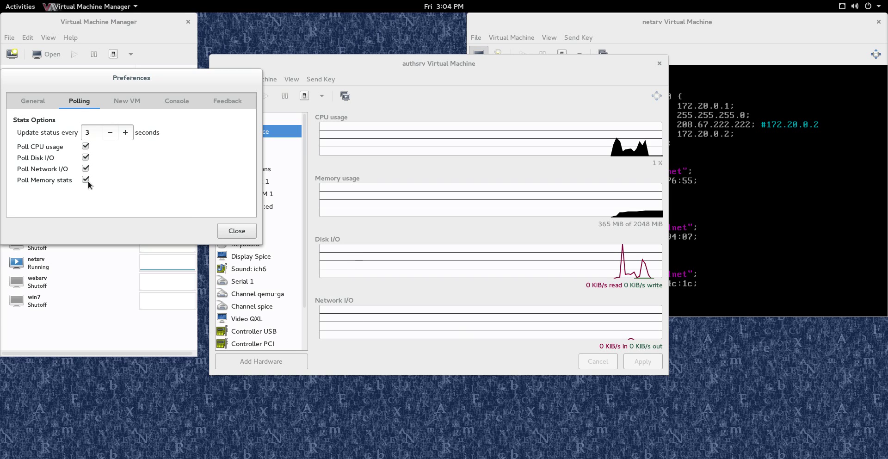
left_click(232, 231)
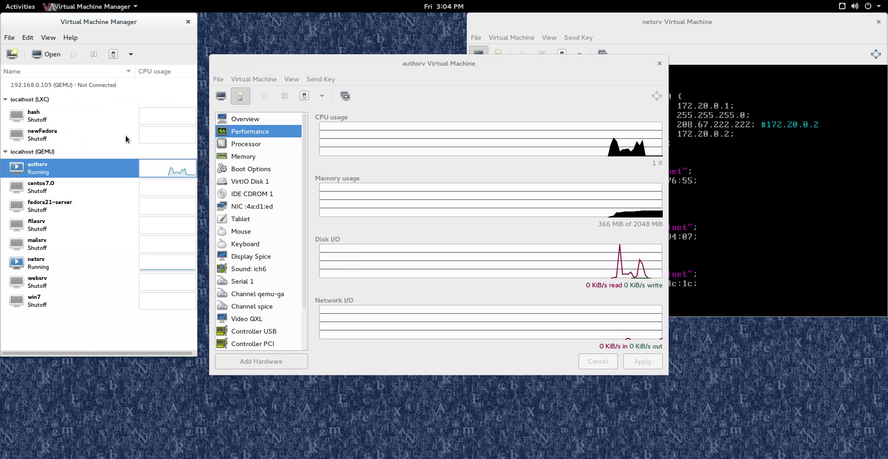
Switch authsrv to its console view and log in as root.
left_click(220, 96)
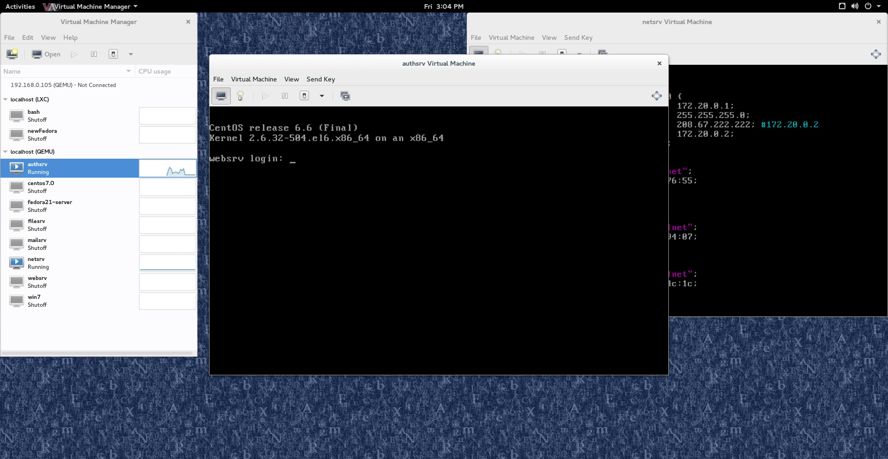
type("root")
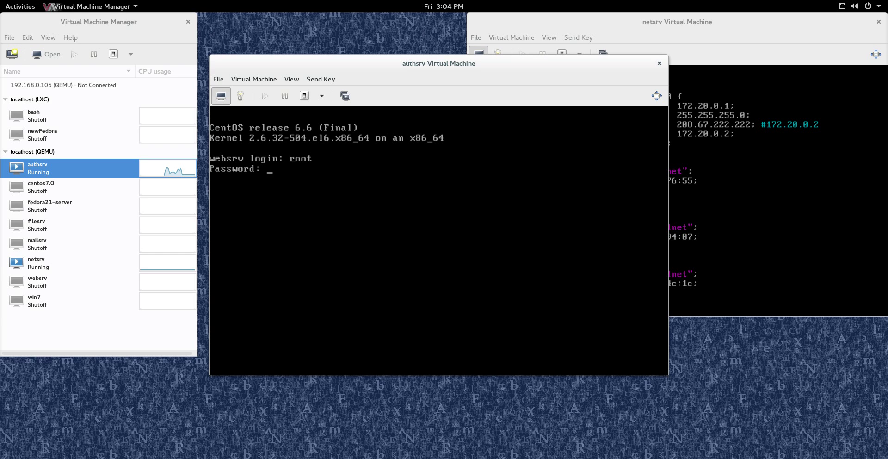
key("Return")
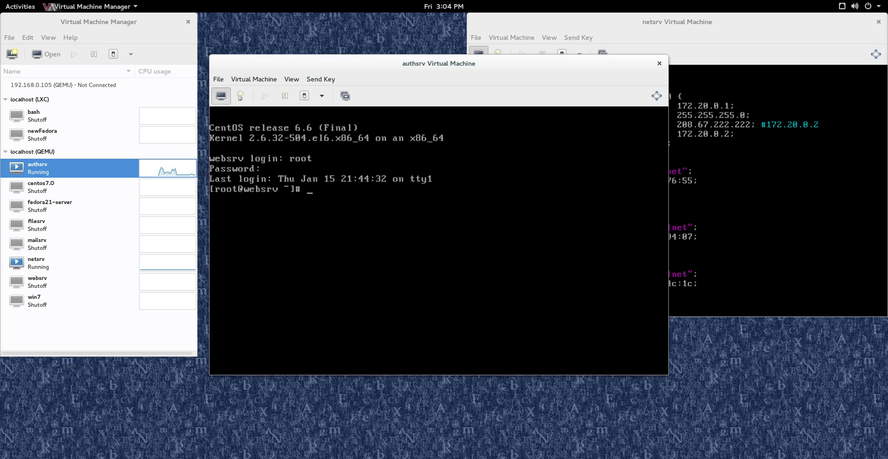
Try opening ifcfg-eth0 in vi, quit with :q, and recall the command to fix it.
type("vi /etc/sysconfg/netw")
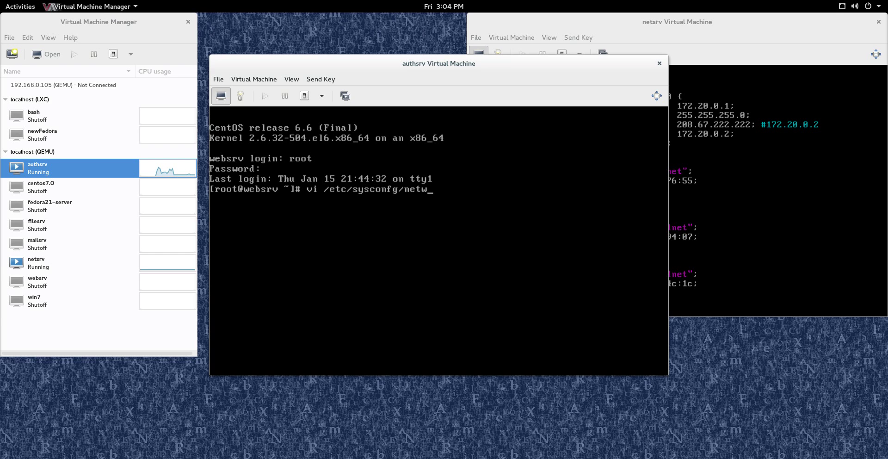
type("ork-scripts/")
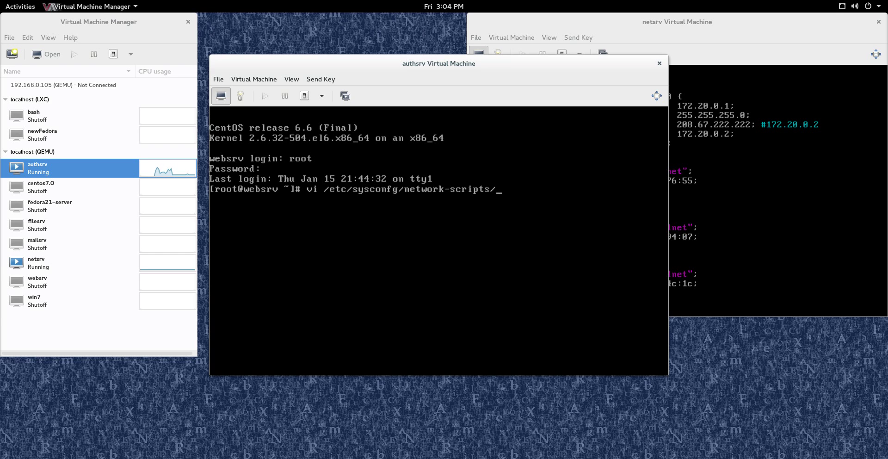
type("ifcfg-eth0")
key("Return")
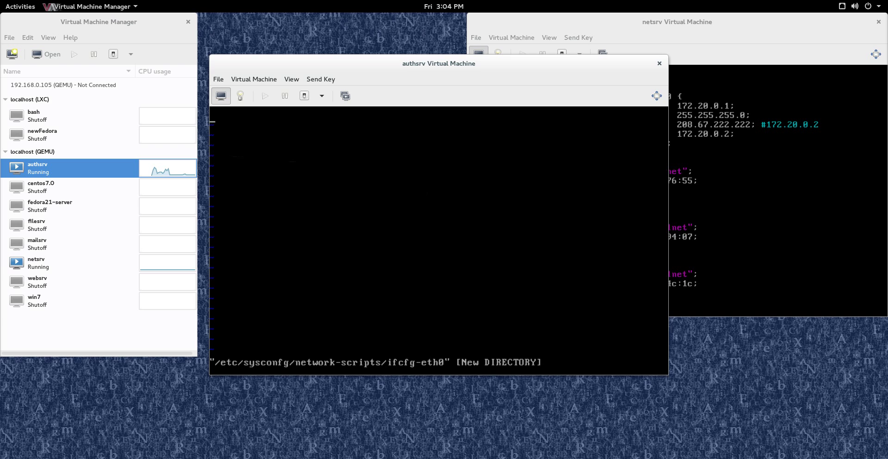
type(":q")
key("Return")
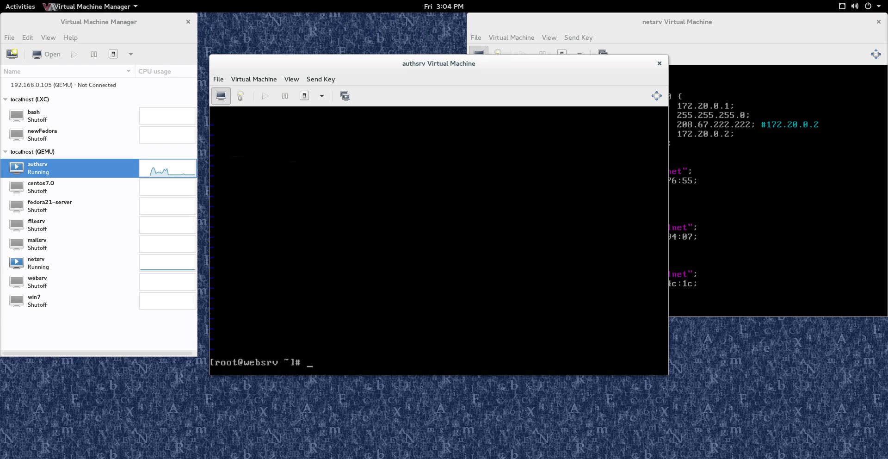
key("Up")
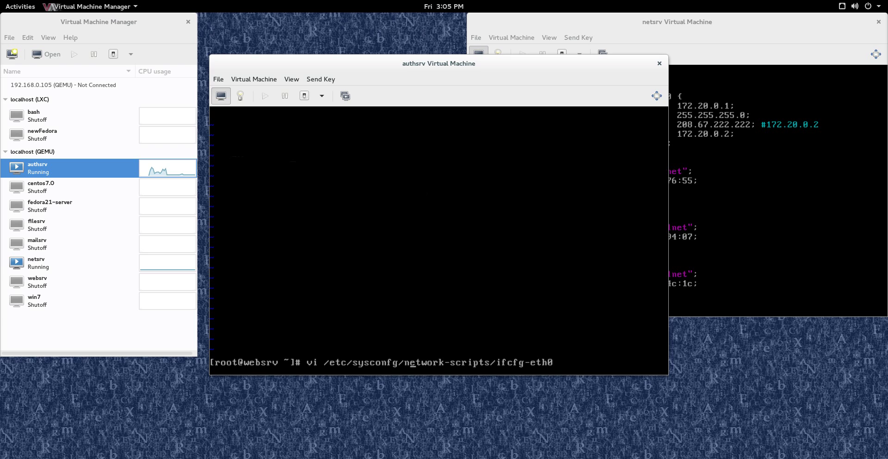
In ifcfg-eth0, delete the UUID line, end HWADDR with 4a:d1:ed, and save with :wq.
type("i")
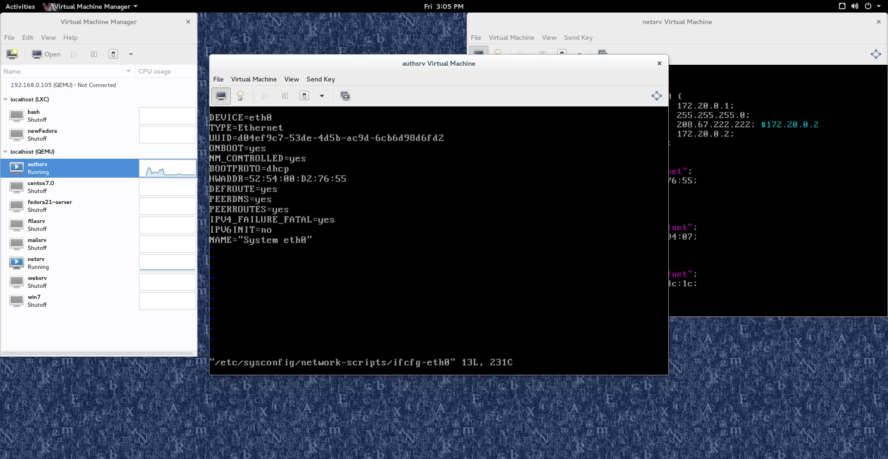
key("d")
key("d")
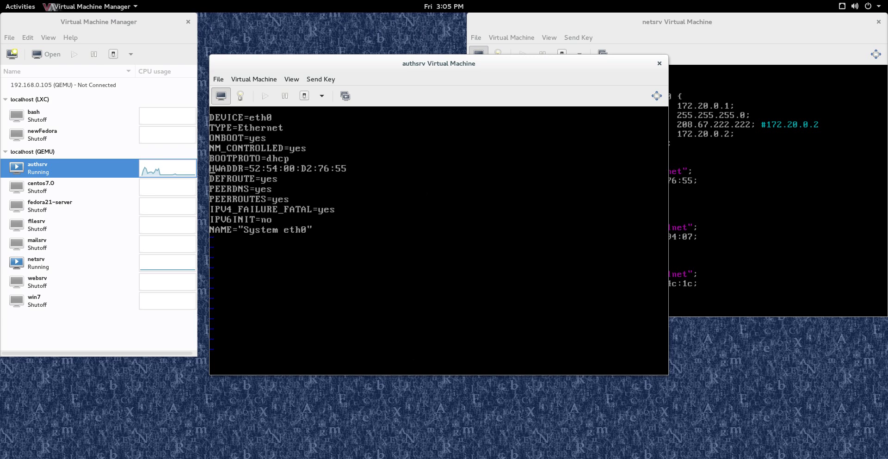
key("i")
key("Delete")
key("Delete")
key("Delete")
key("Delete")
key("Delete")
key("Delete")
key("Delete")
key("Delete")
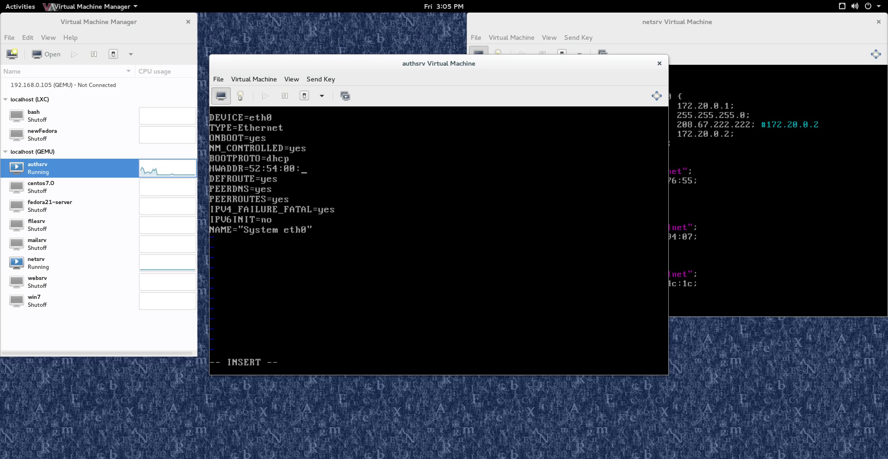
type("4a:d1:ed")
key("Escape")
type(":wq")
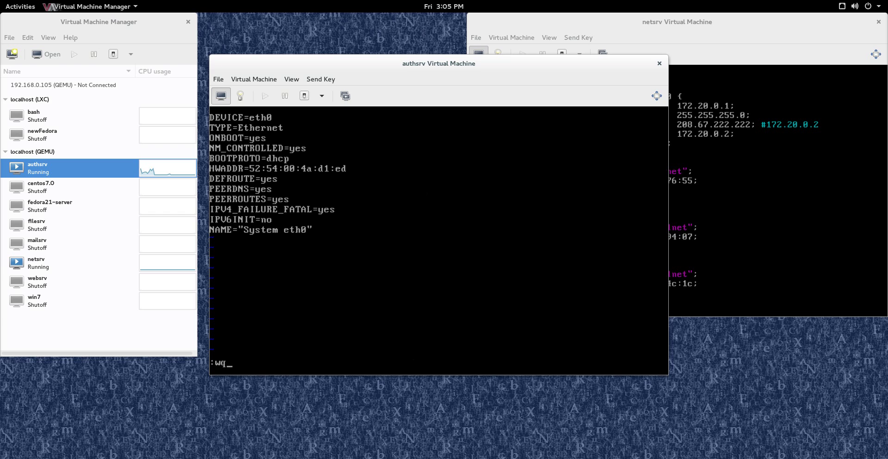
key("Return")
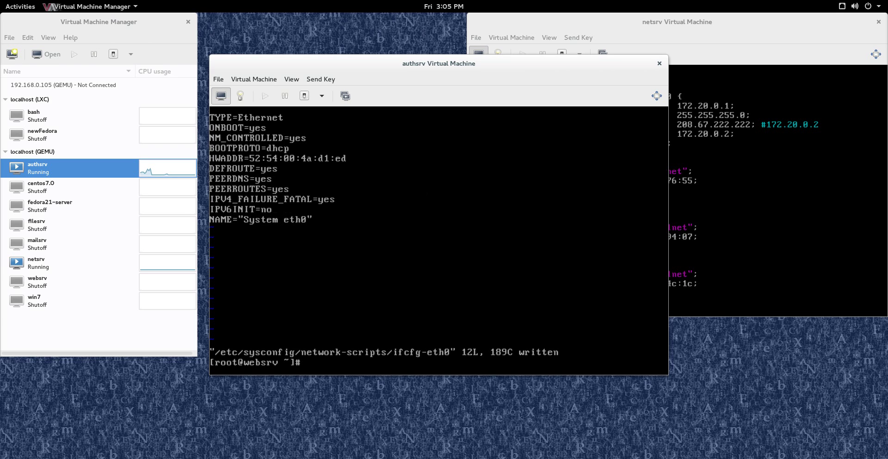
Check interfaces with ifconfig, run dhclient, and confirm eth1 got 172.20.0.13.
type("ifconfig")
key("Return")
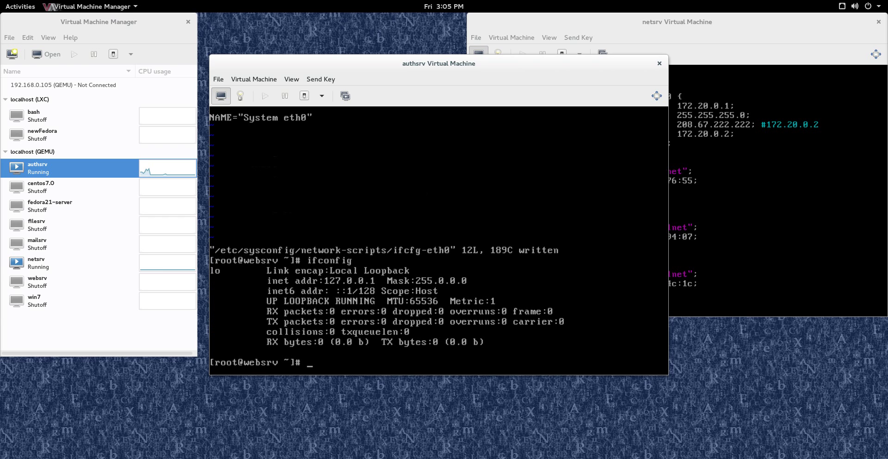
type("dhclient")
key("Return")
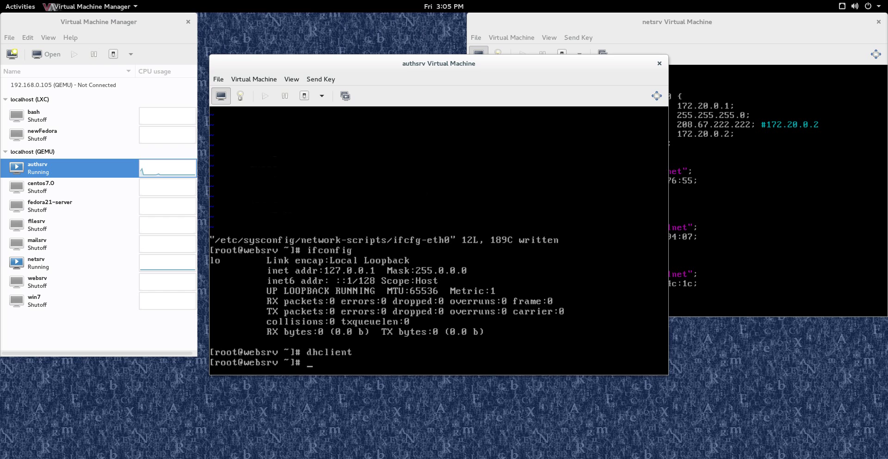
type("ifconfig")
key("Return")
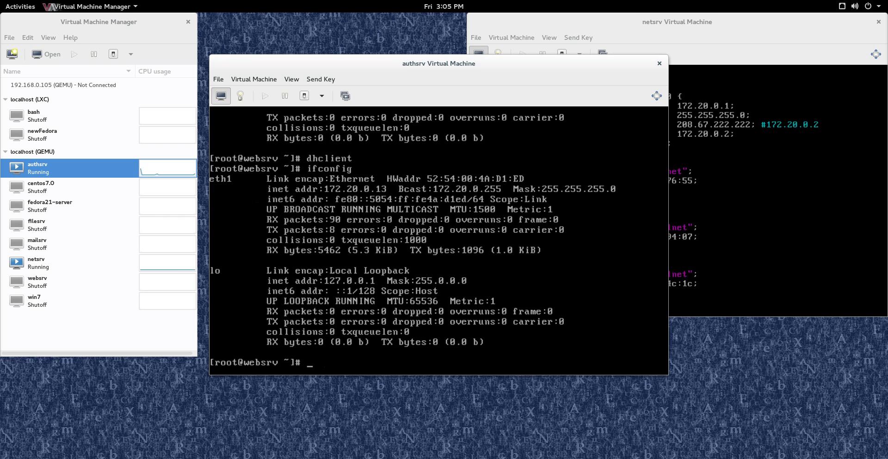
Ping google.com and stop it to confirm 0% packet loss.
type("ping google.com")
key("Return")
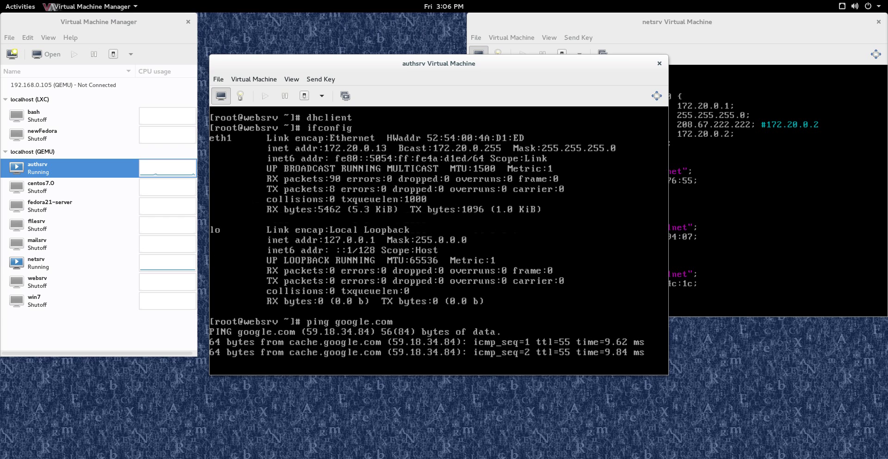
key("ctrl+c")
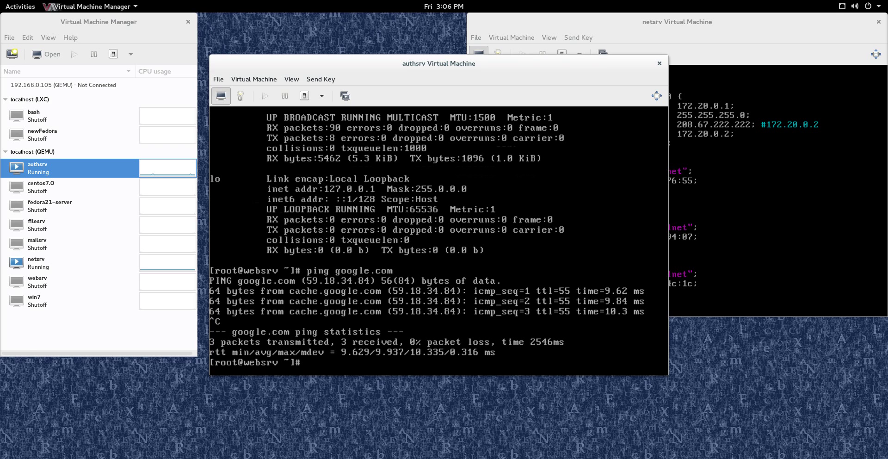
Change HOSTNAME in /etc/sysconfig/network from websrv to authsrv and save.
type("vi /etc/sysconfig/network")
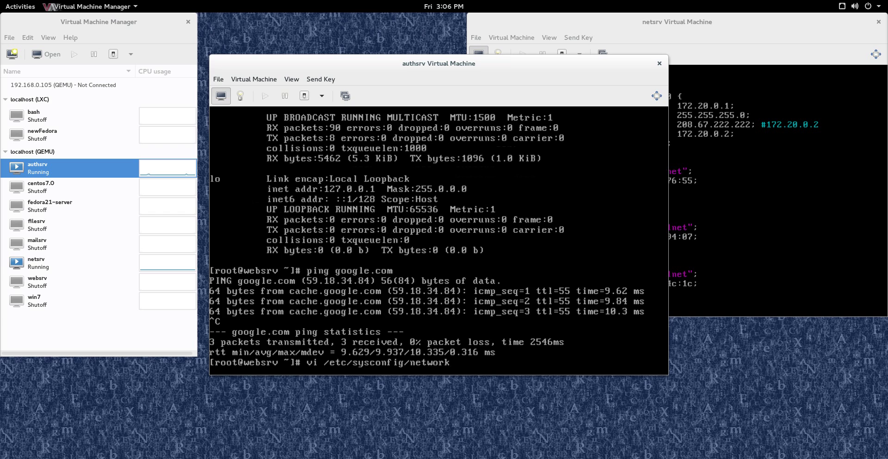
key("Return")
key("i")
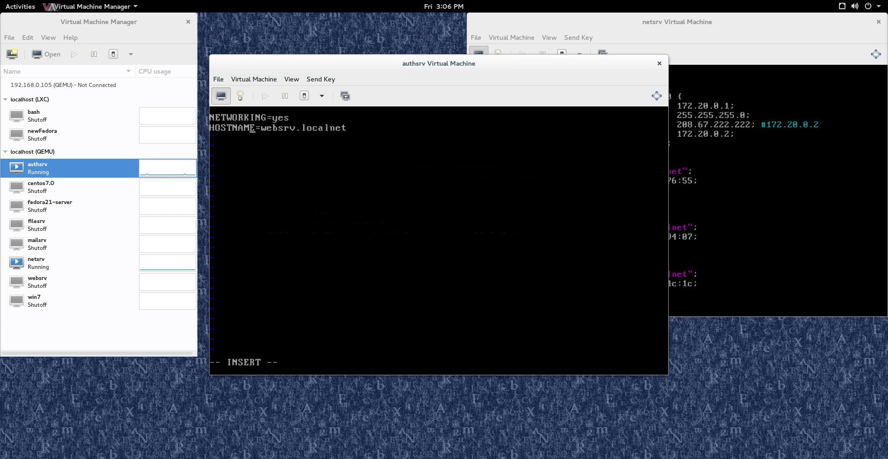
key("Delete")
key("Delete")
key("Delete")
key("Delete")
key("Delete")
key("Delete")
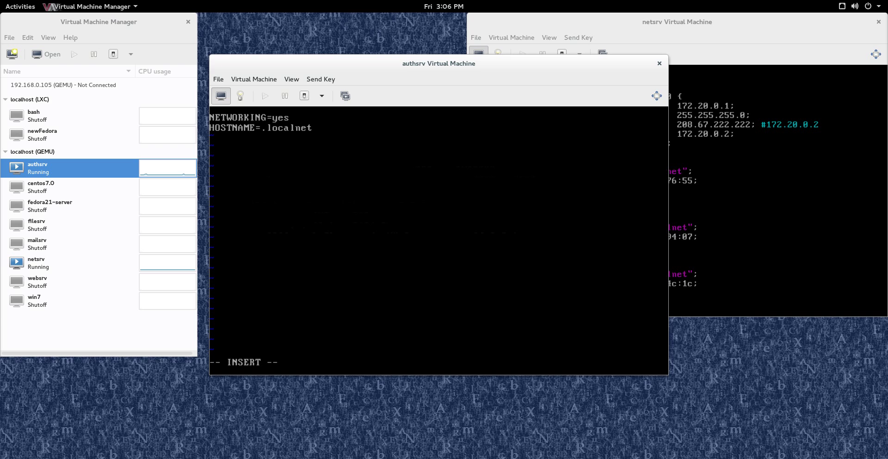
type("authsrv")
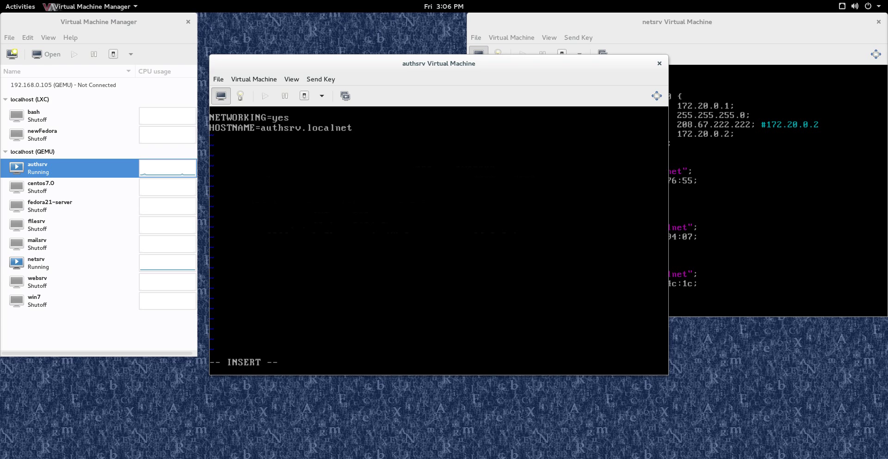
key("Escape")
type(":wq")
key("Return")
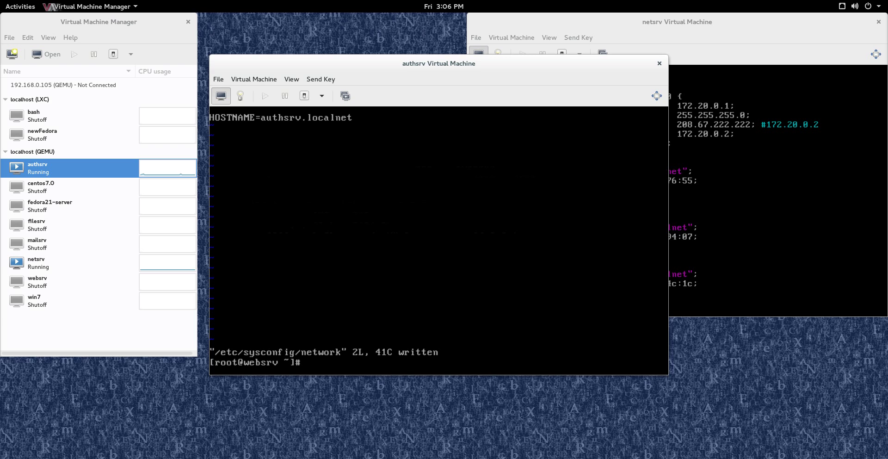
Set the live hostname to authsrv.localnet, verify it, and bring up the netsrv console.
type("hostname authsrv.localnet")
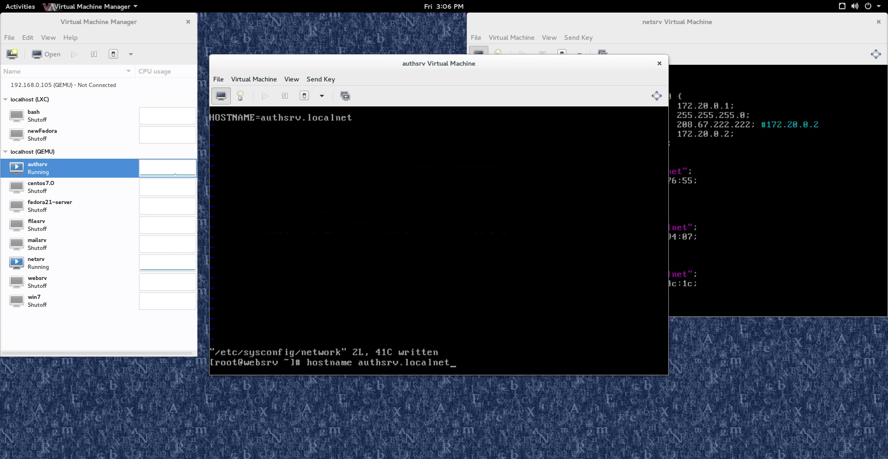
key("Return")
type("host")
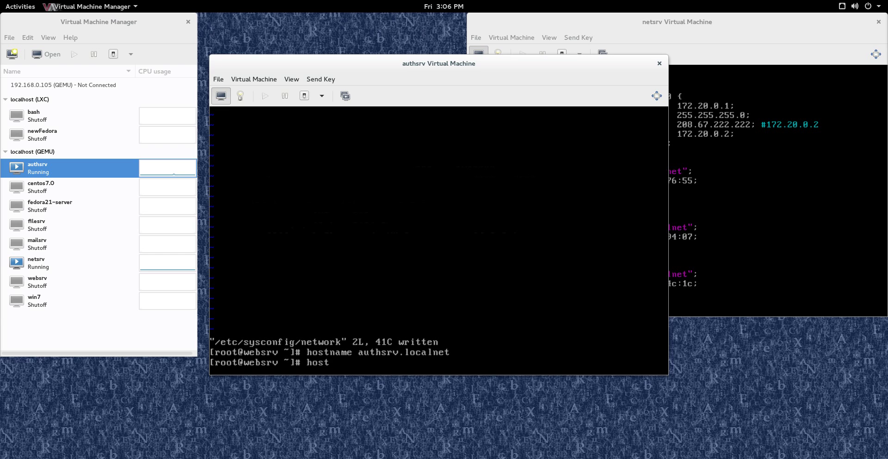
type("name")
key("Return")
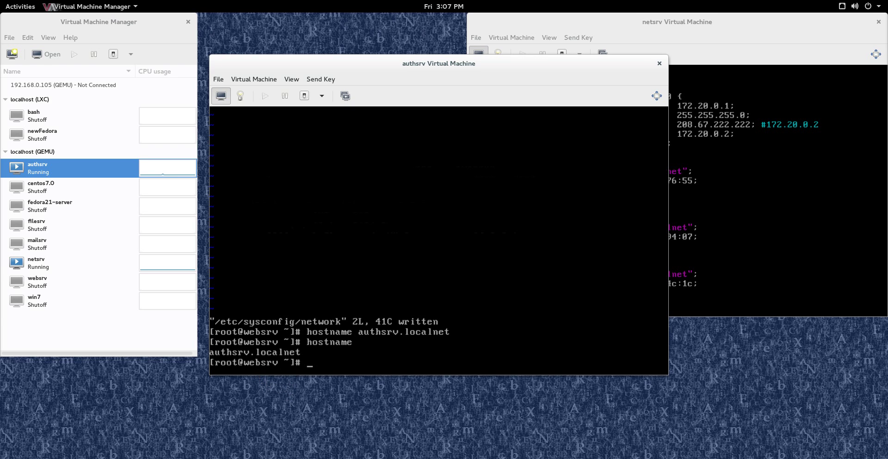
left_click(713, 28)
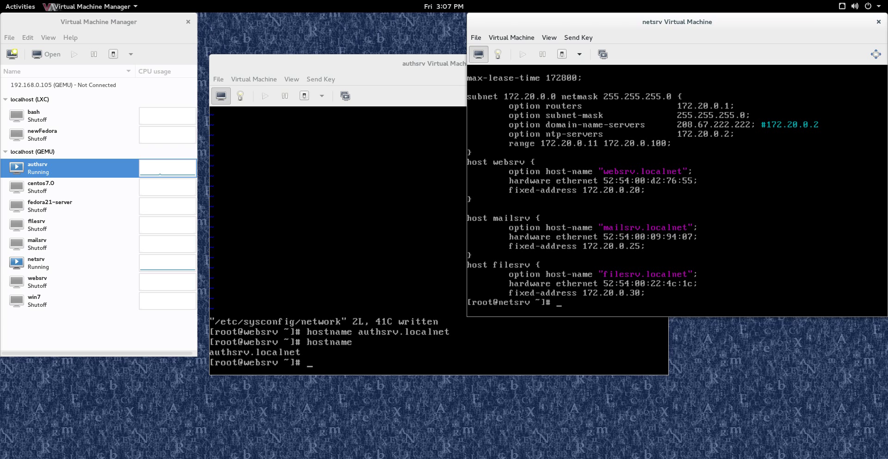
Open dhcpd.conf on netsrv and paste a copy of the five-line filesrv host block below it.
key("Up")
key("Return")
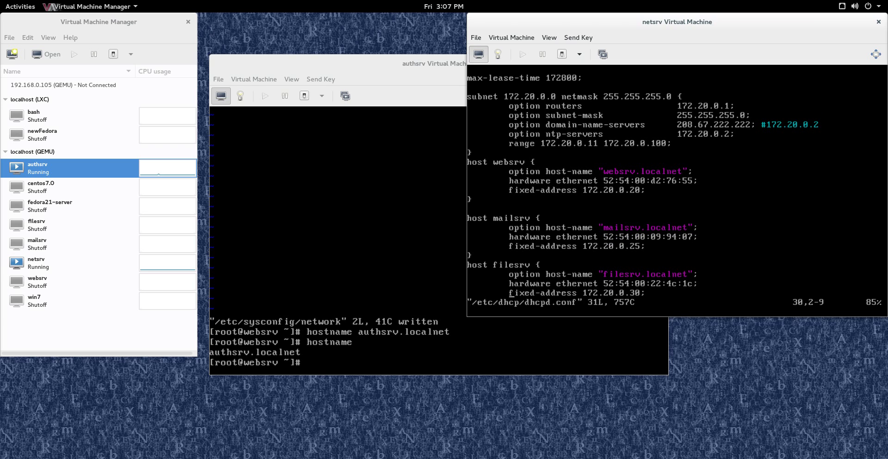
key("Down")
key("Up")
key("Up")
key("Up")
key("Up")
key("Up")
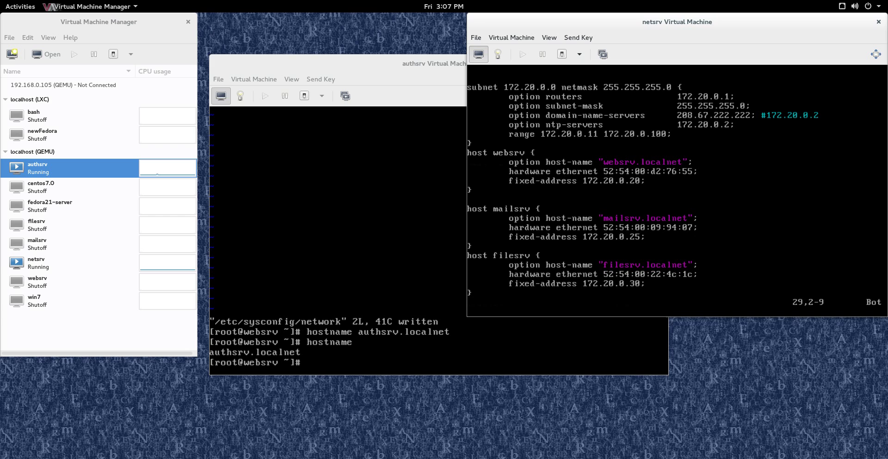
key("Down")
key("5")
key("y")
key("y")
key("percent")
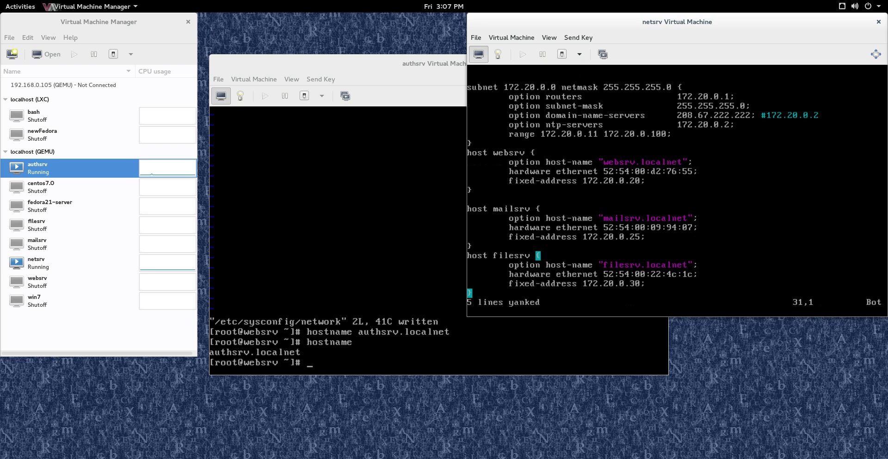
key("p")
Start deleting the old host name on the pasted block's first line.
key("percent")
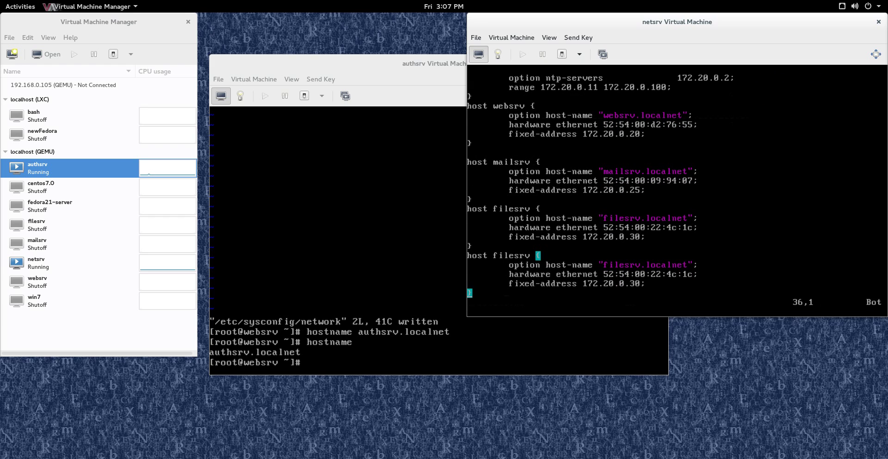
key("k")
key("k")
key("k")
key("j")
key("i")
key("Right")
key("Right")
key("Right")
key("Right")
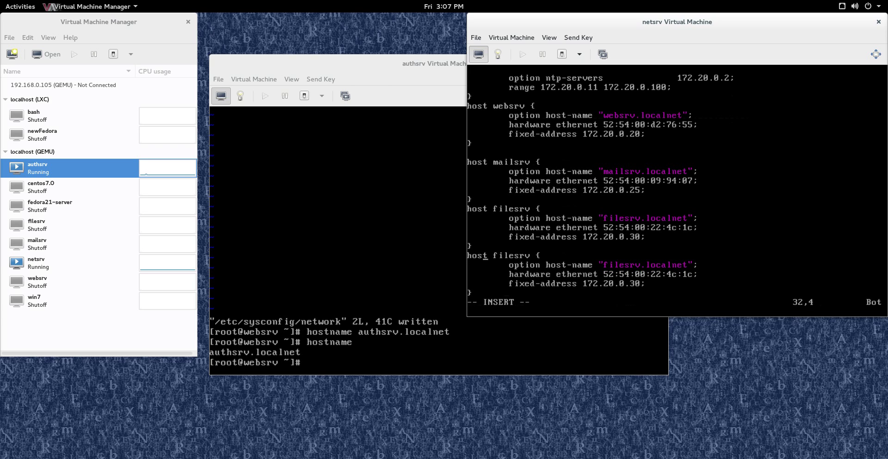
key("Delete")
key("Delete")
key("Delete")
key("Delete")
Rename the copied block to host authsrv with host-name authsrv.localnet.
type("auth")
key("Down")
key("Right")
key("Right")
key("Right")
key("Right")
key("Right")
key("Right")
key("Right")
key("Right")
key("Right")
key("Right")
key("Right")
key("Right")
key("Right")
key("Right")
key("Right")
key("Right")
key("Right")
key("Right")
key("Left")
key("Delete")
key("Delete")
key("Delete")
key("Delete")
type("auth")
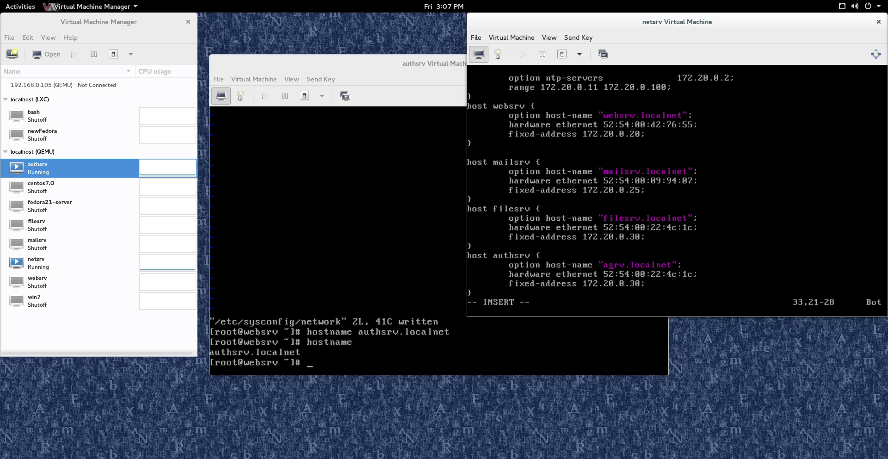
key("Down")
key("Right")
key("Right")
key("Right")
key("Right")
key("Right")
key("Delete")
key("Delete")
key("Delete")
key("Delete")
key("Delete")
key("Delete")
key("Delete")
key("Delete")
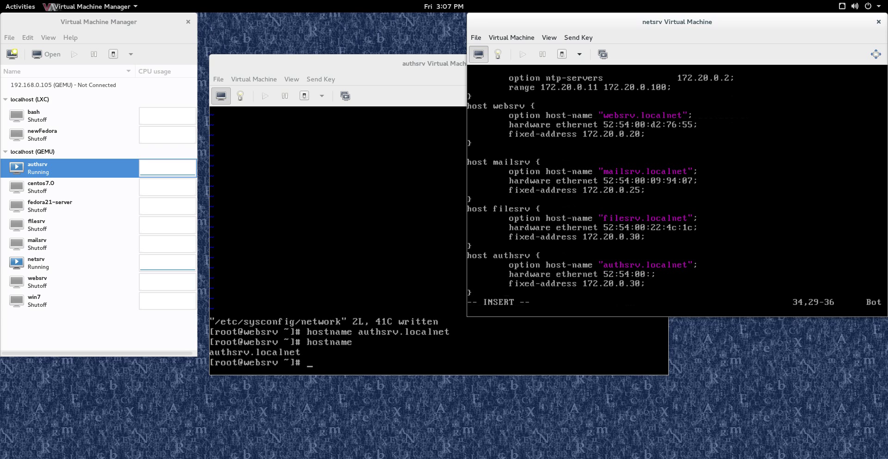
Set the block's MAC to 52:54:00:4a:d1:ed, adjust the fixed address, and save dhcpd.conf.
type("4a:d1:")
type("ed")
key("Down")
key("Left")
key("BackSpace")
type("5")
key("Escape")
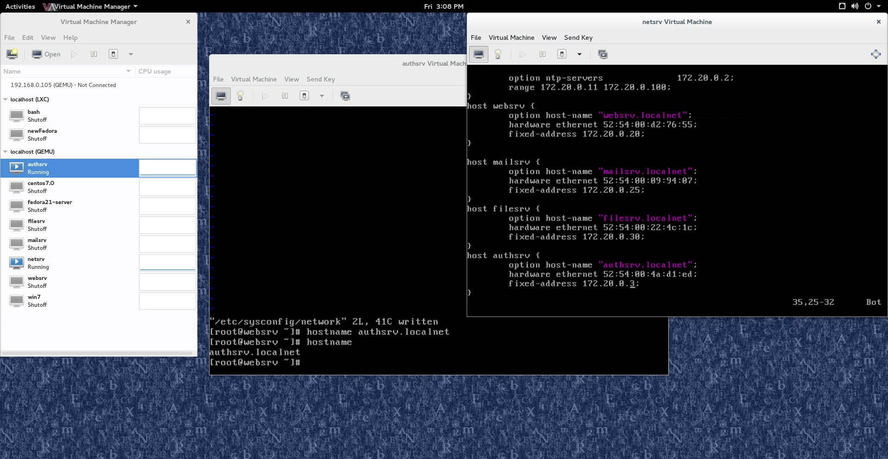
key("Right")
type(":wq")
key("Return")
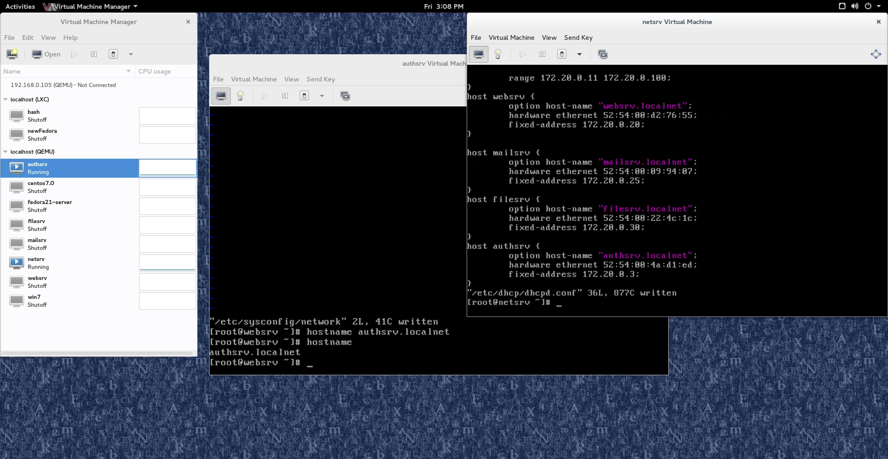
Reopen dhcpd.conf, correct the fixed-address to 172.20.0.35, and save again.
key("Up")
key("Up")
key("Down")
key("Return")
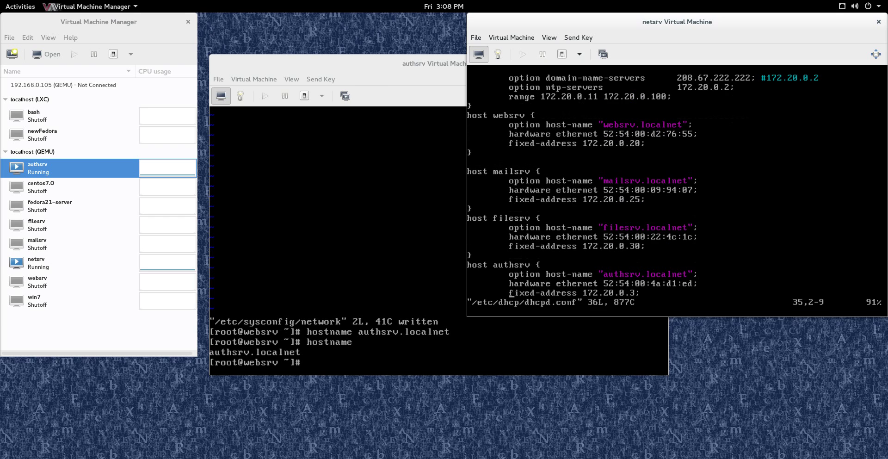
key("G")
key("Up")
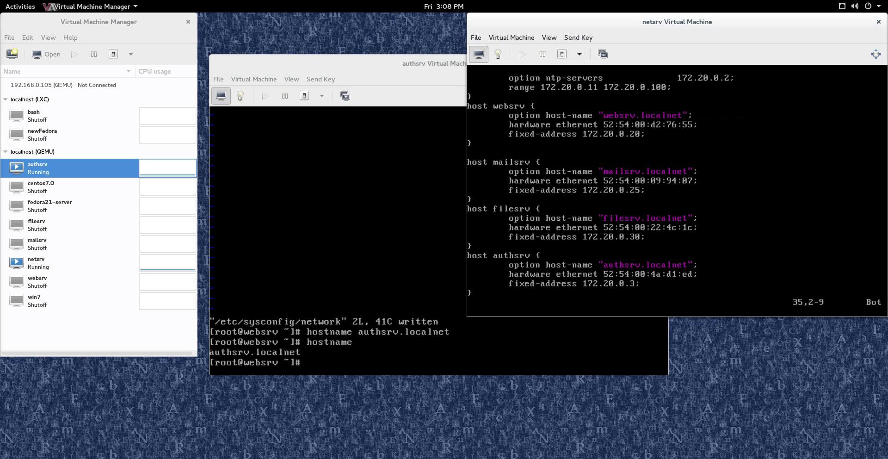
key("i")
key("Right")
key("Right")
key("Right")
key("Right")
key("Right")
key("Right")
key("Right")
key("Right")
key("Right")
key("Right")
key("Right")
key("Right")
key("Right")
key("Right")
key("Right")
key("Right")
key("Right")
key("Right")
key("Right")
key("Right")
key("Right")
key("Right")
key("Right")
key("Delete")
type("35")
key("Escape")
type(":wq")
key("Return")
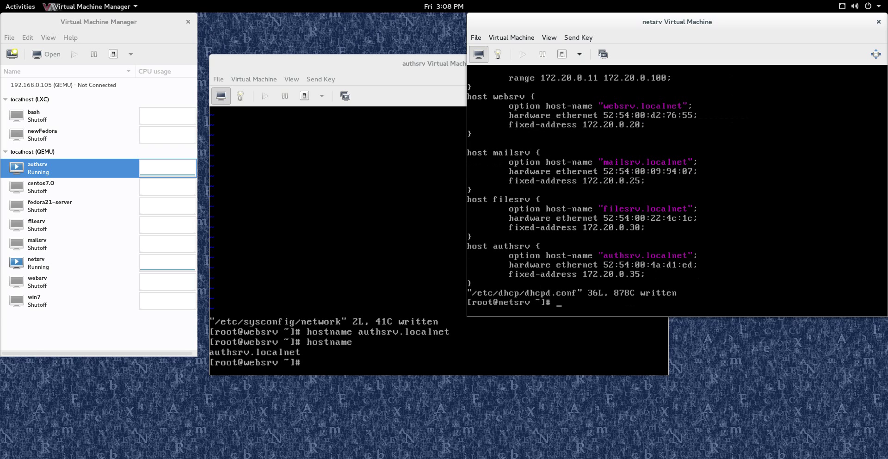
Restart dhcpd on netsrv with 'service dhcpd restart', then reboot authsrv using 'shutdown -r now'.
type("service dhcpd restart")
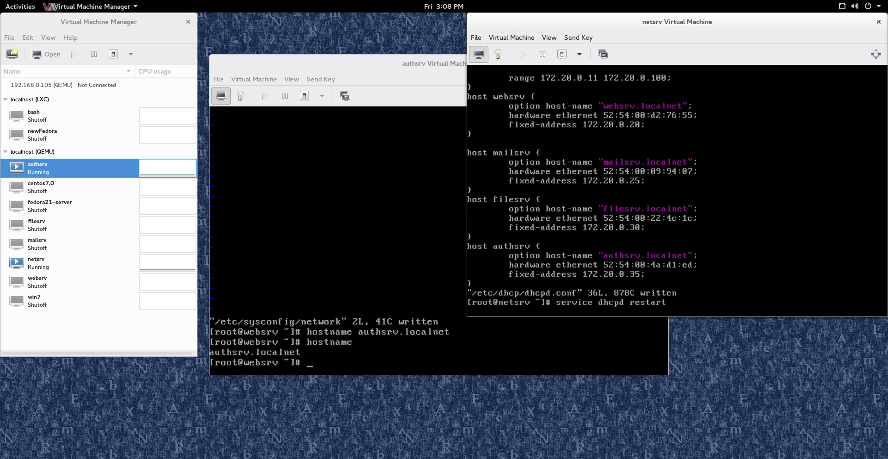
key("Return")
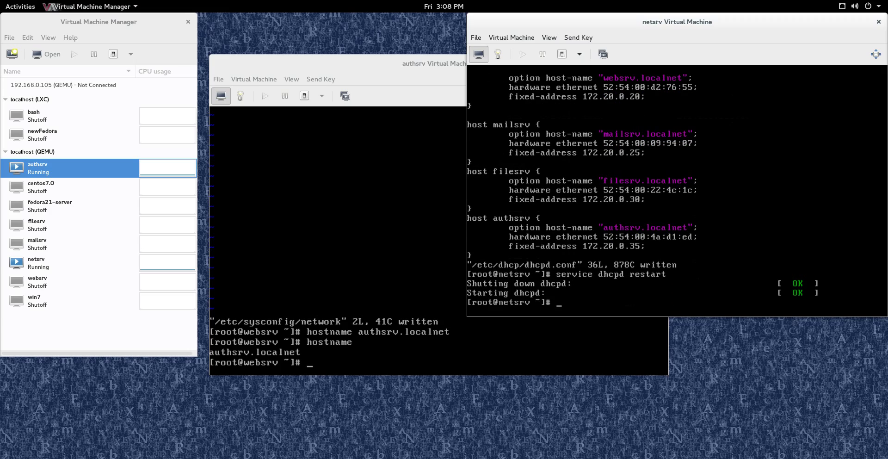
key("super")
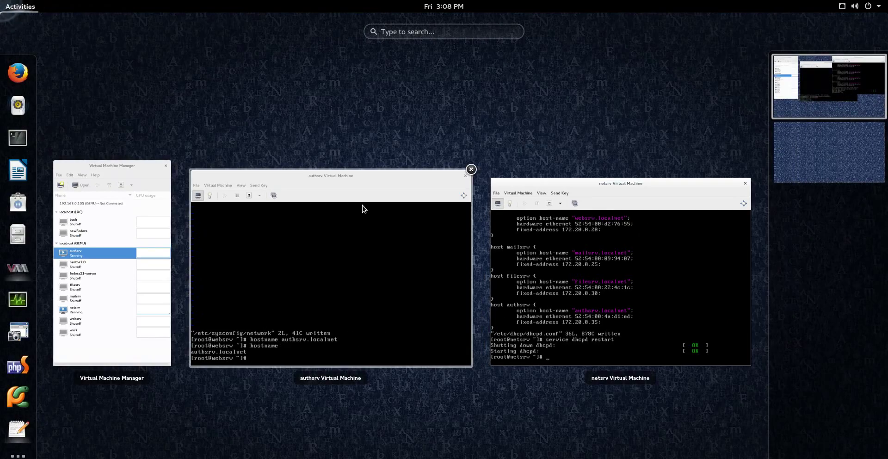
left_click(365, 206)
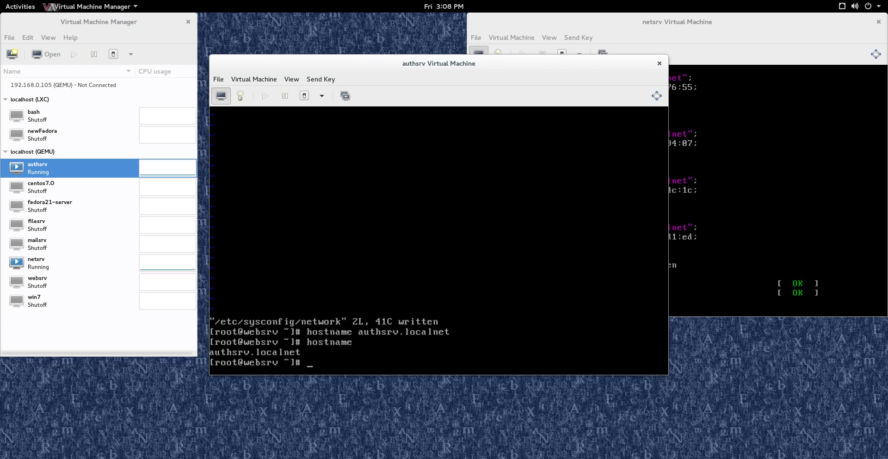
type("shutdown -r now")
key("Return")
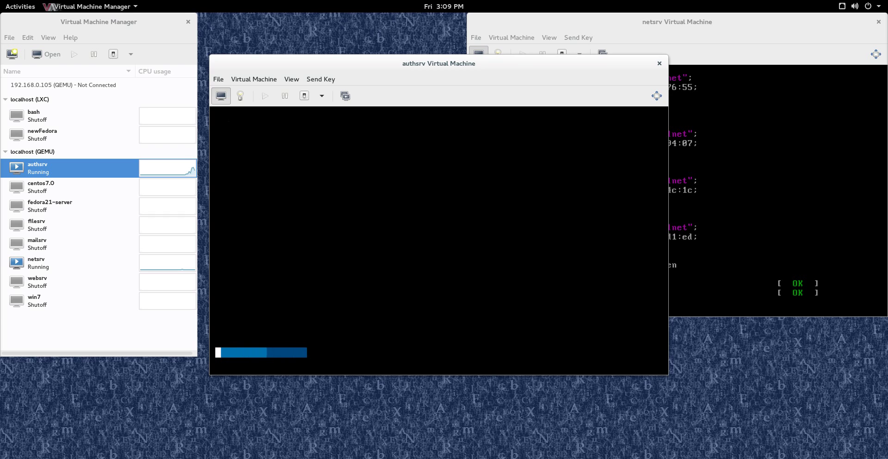
left_click(240, 95)
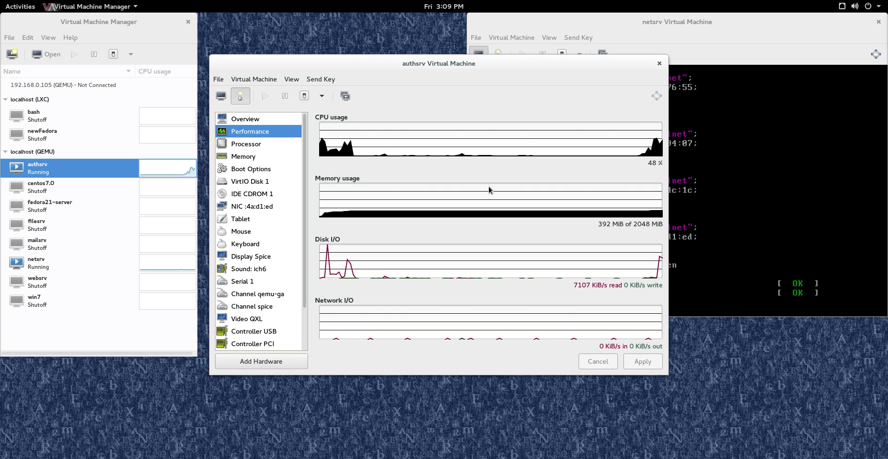
left_click(267, 204)
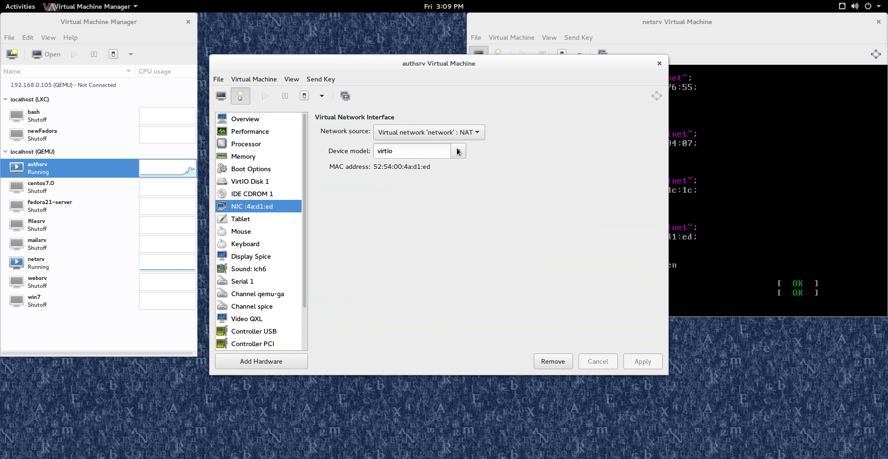
left_click(476, 134)
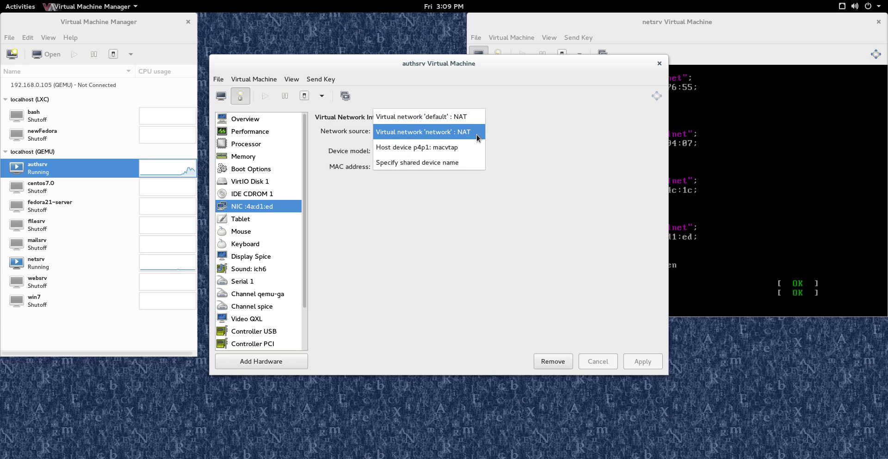
left_click(487, 134)
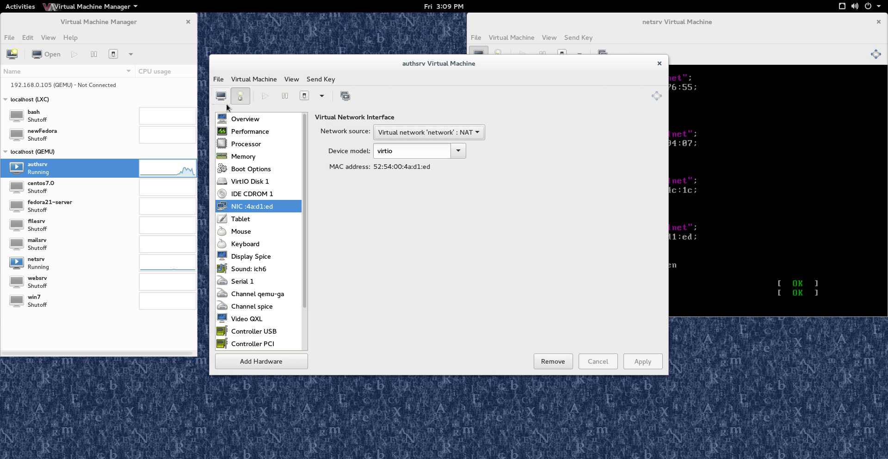
left_click(251, 121)
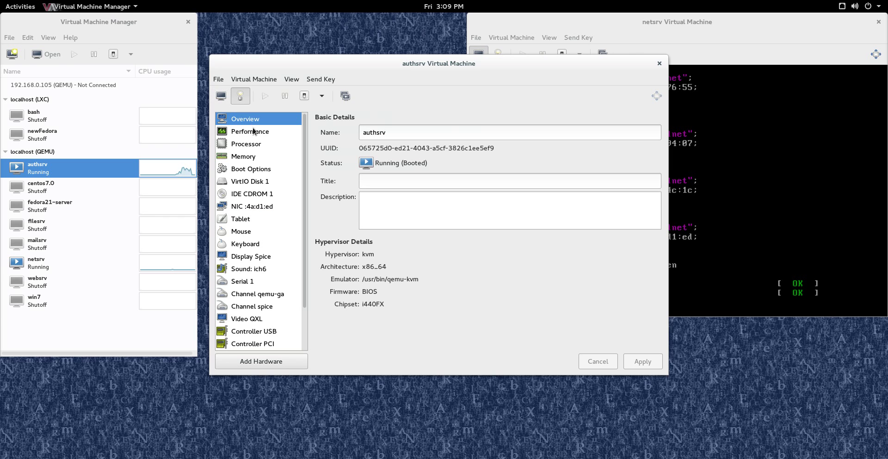
left_click(221, 96)
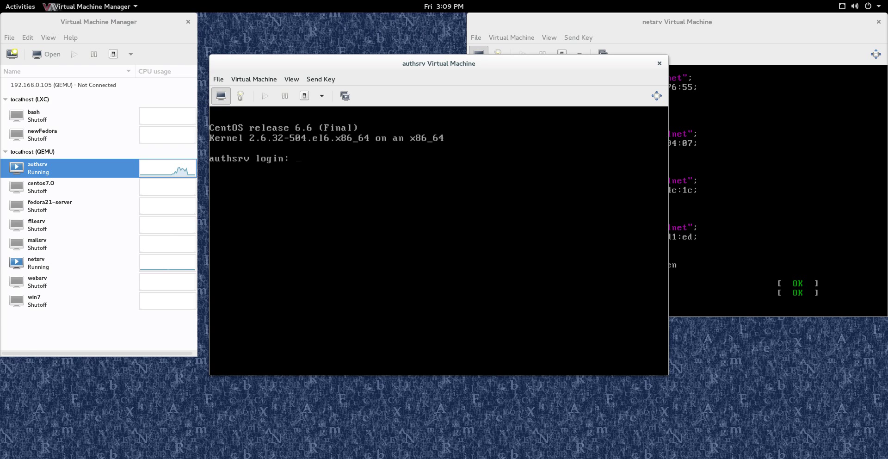
Log in as root on the authsrv console.
type("root")
key("Return")
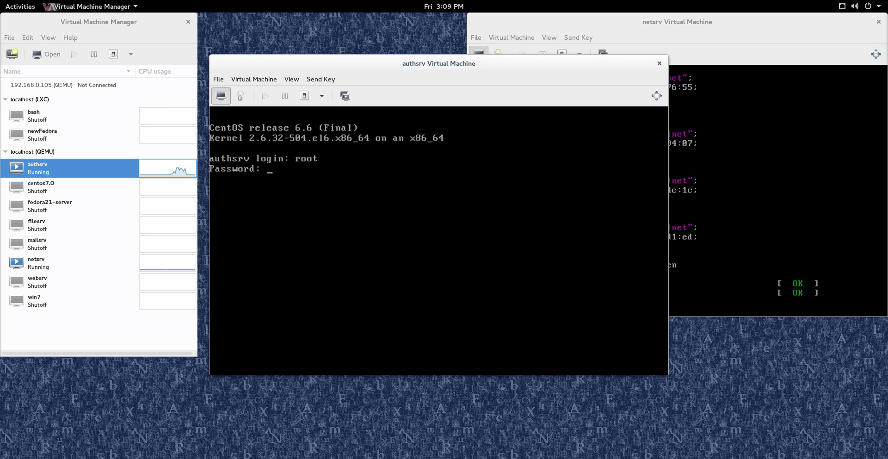
key("Return")
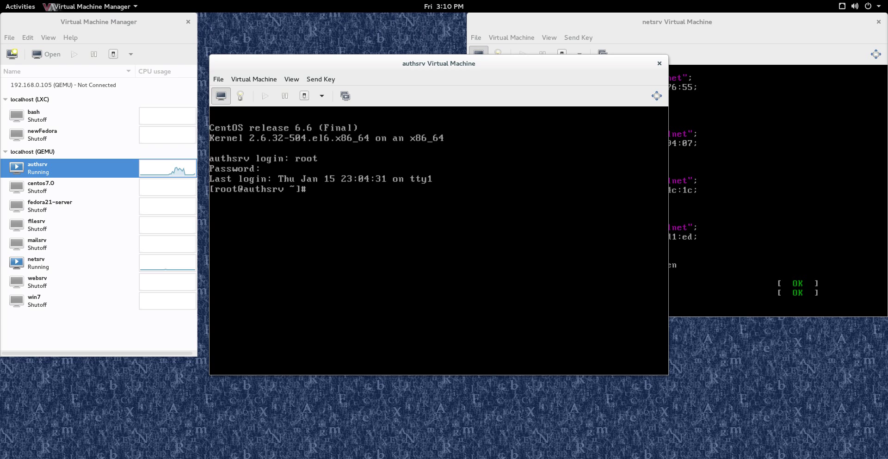
Run ifconfig, dhclient and ifconfig again to confirm eth1 gets 172.20.0.35.
type("ifconfig")
key("Return")
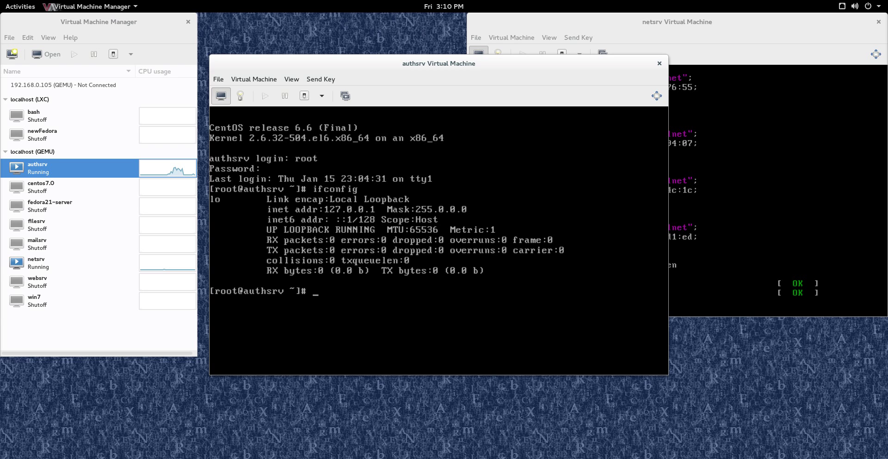
type("dhclient")
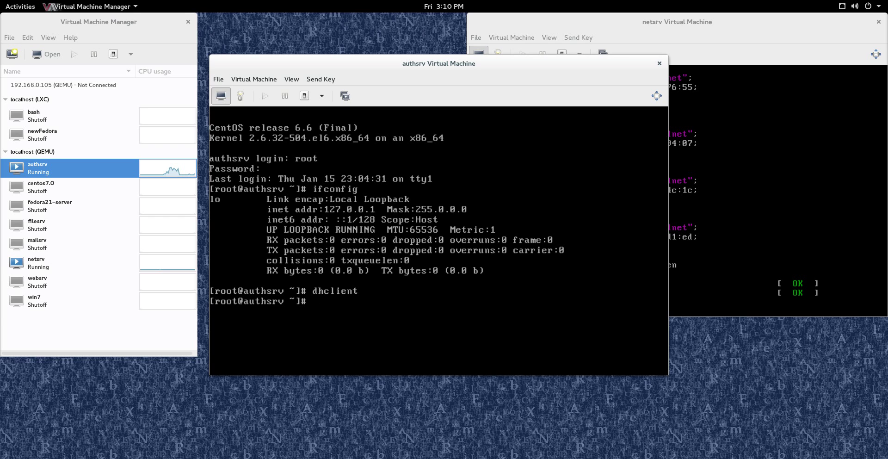
type("ifconfig")
key("Return")
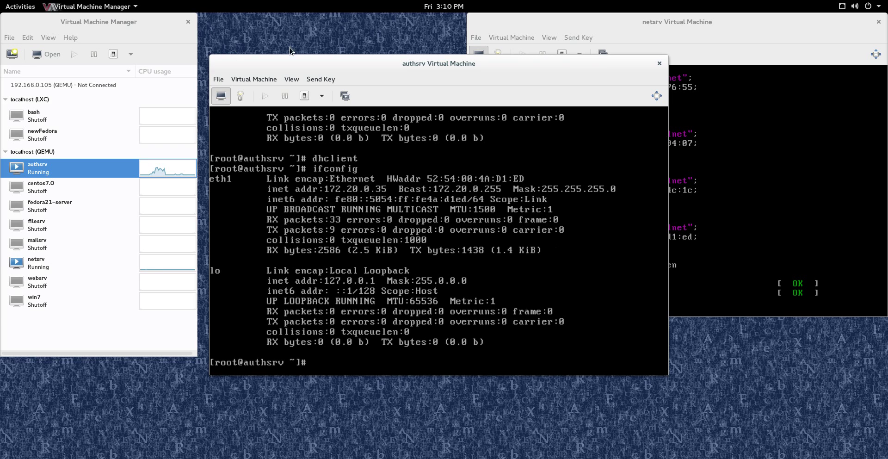
left_click(650, 32)
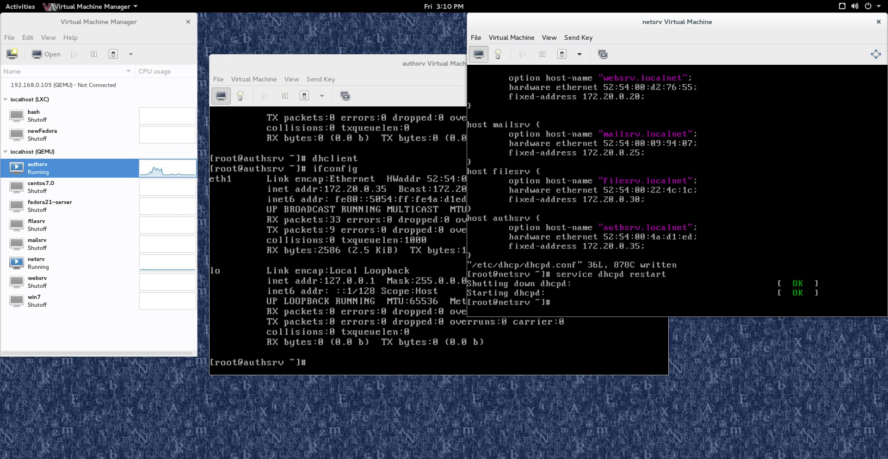
left_click(370, 64)
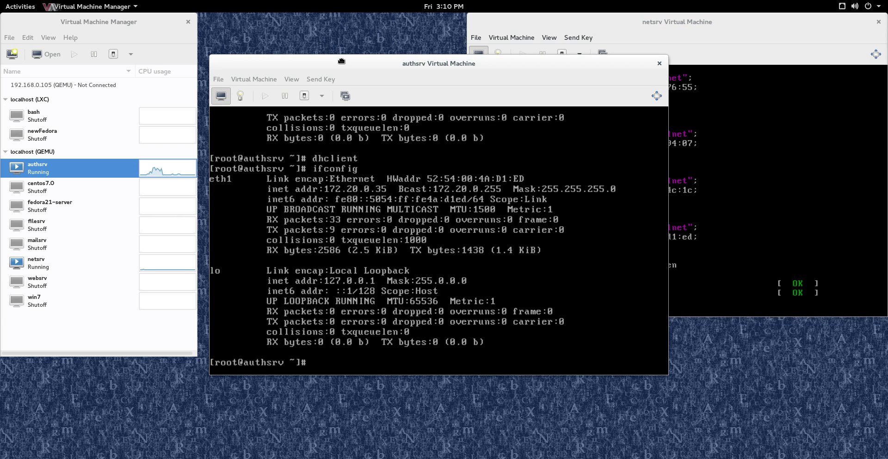